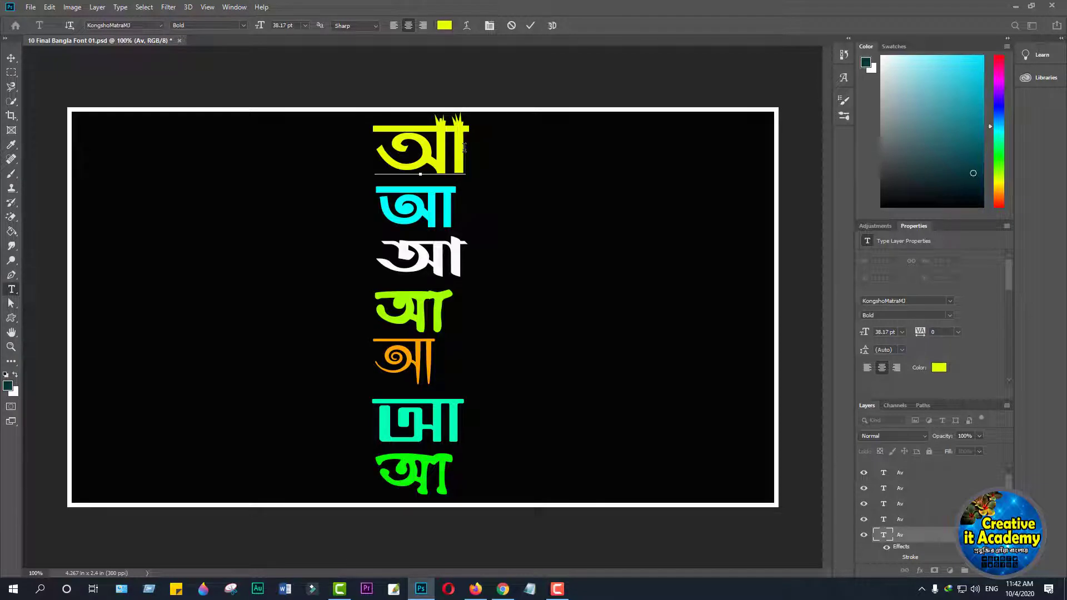
Step: Complete the yellow text line so that it reads "আমার সোনার বাংলা" and commit it
text(gv)
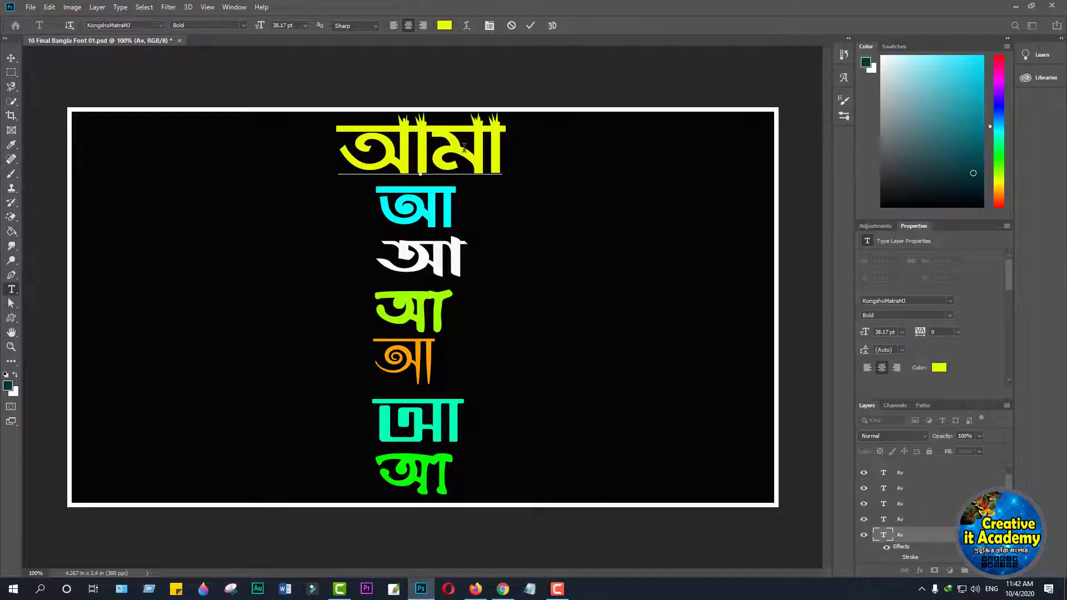
text(j cmbv)
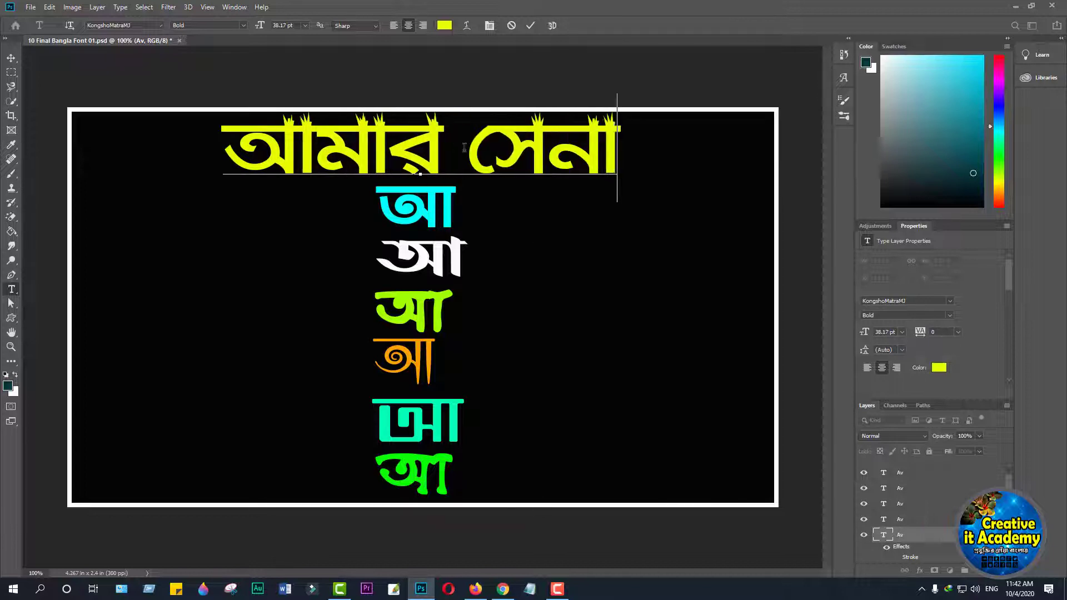
text(j)
key(BackSpace)
key(BackSpace)
key(BackSpace)
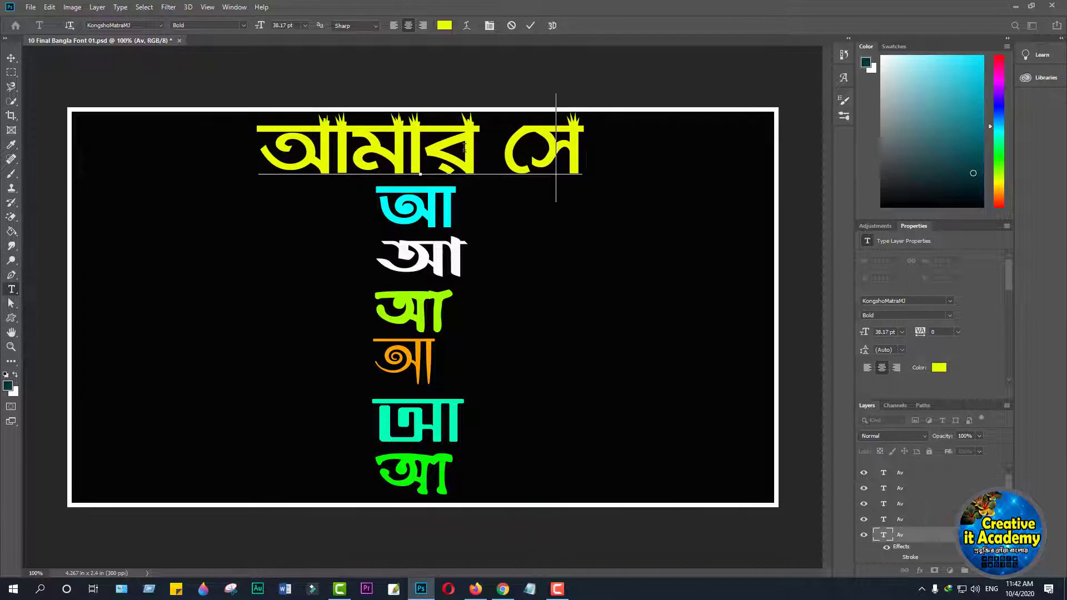
key(BackSpace)
text(mfbfj)
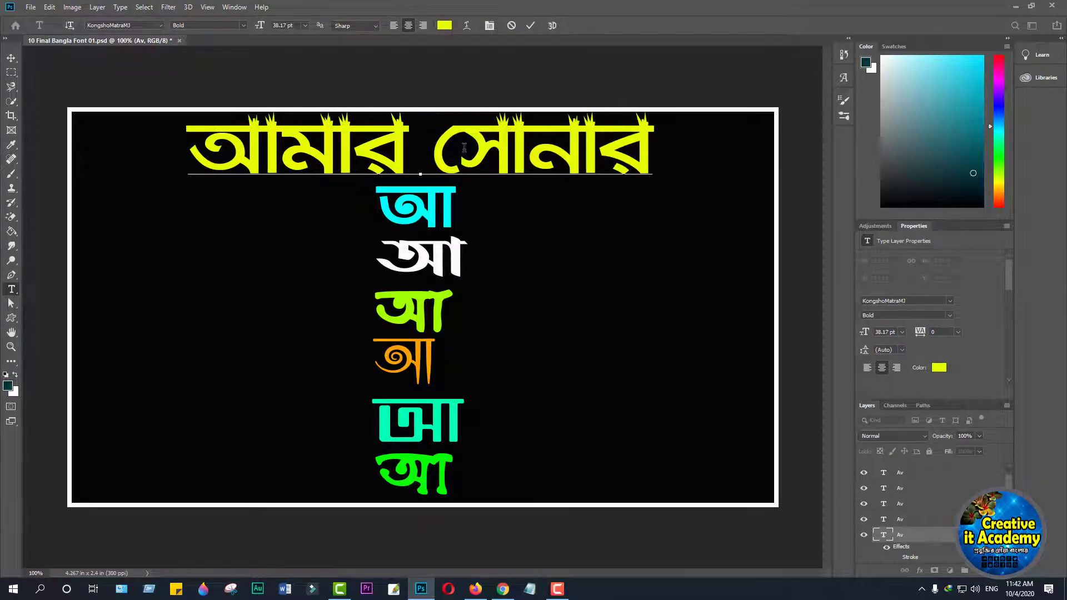
text( hfQ)
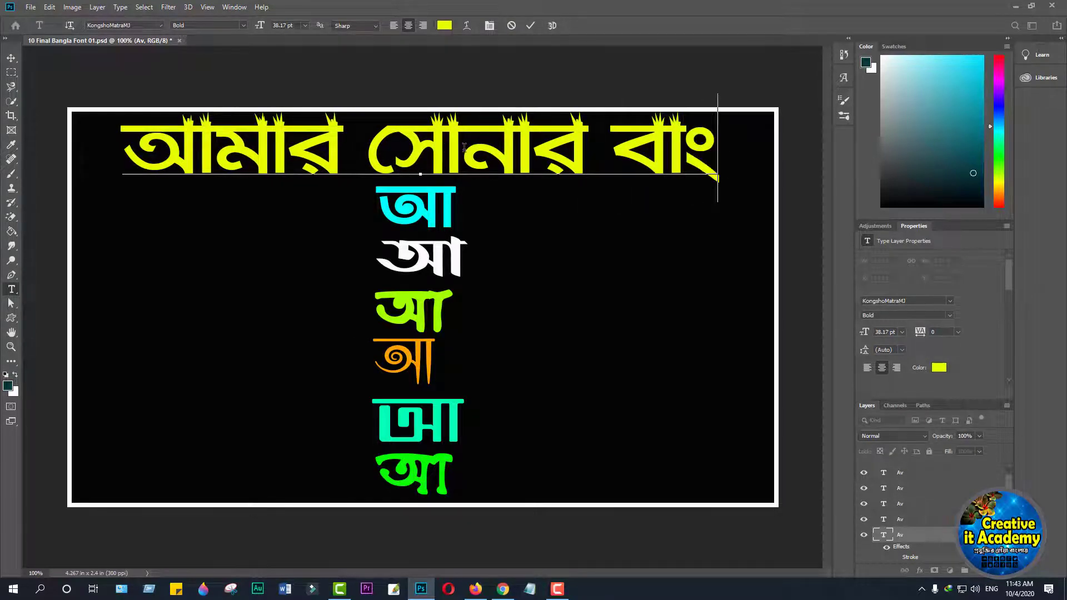
text(vf)
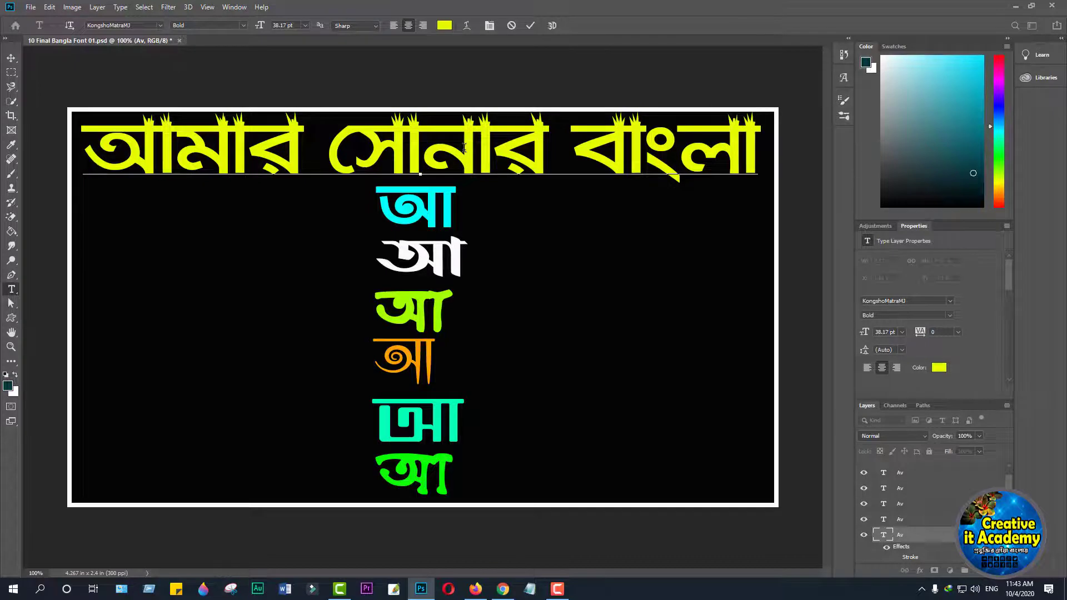
click(10, 59)
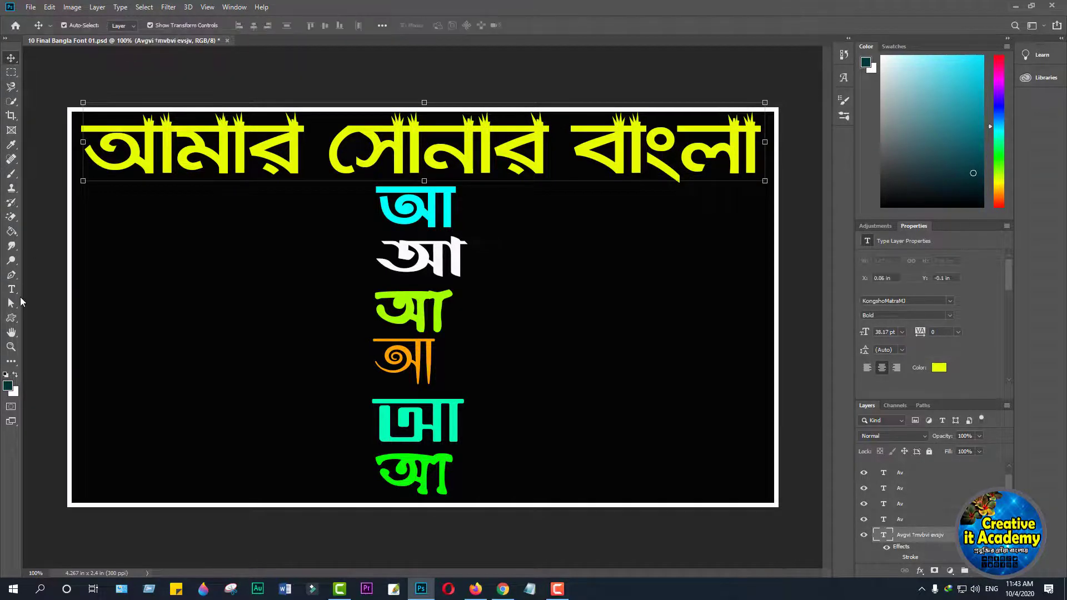
Step: Extend the cyan text line below the yellow one to read "আমার সোনার বাংলা" and commit it
click(11, 289)
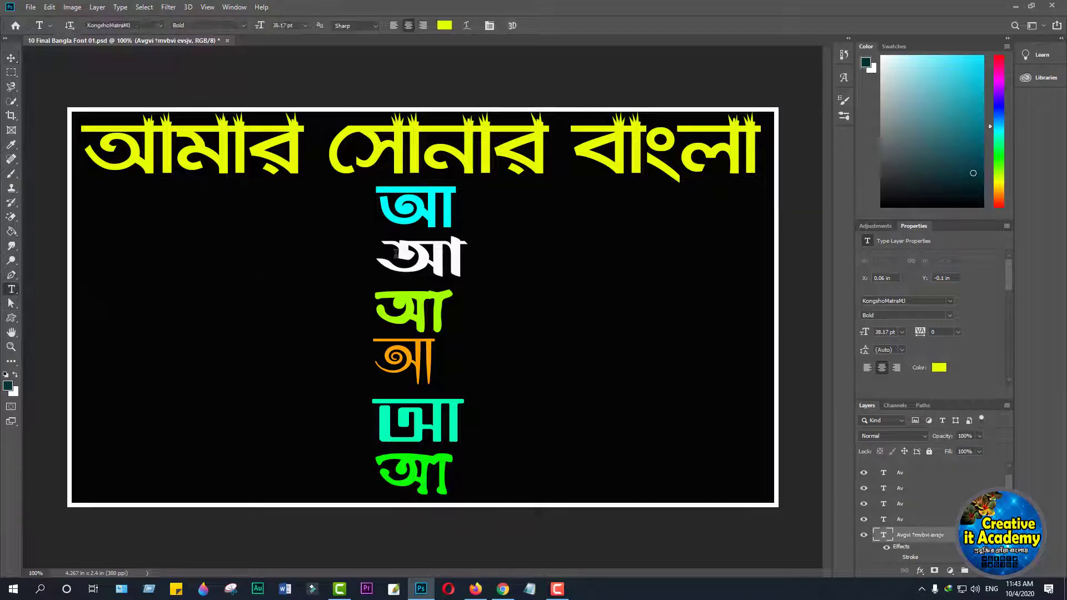
click(456, 206)
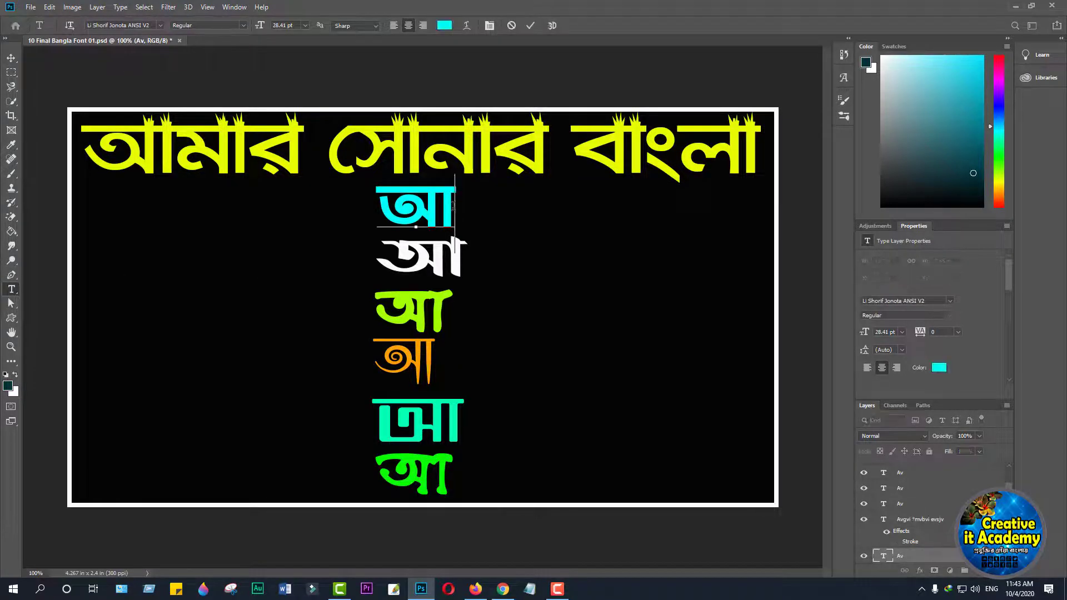
text(gvi)
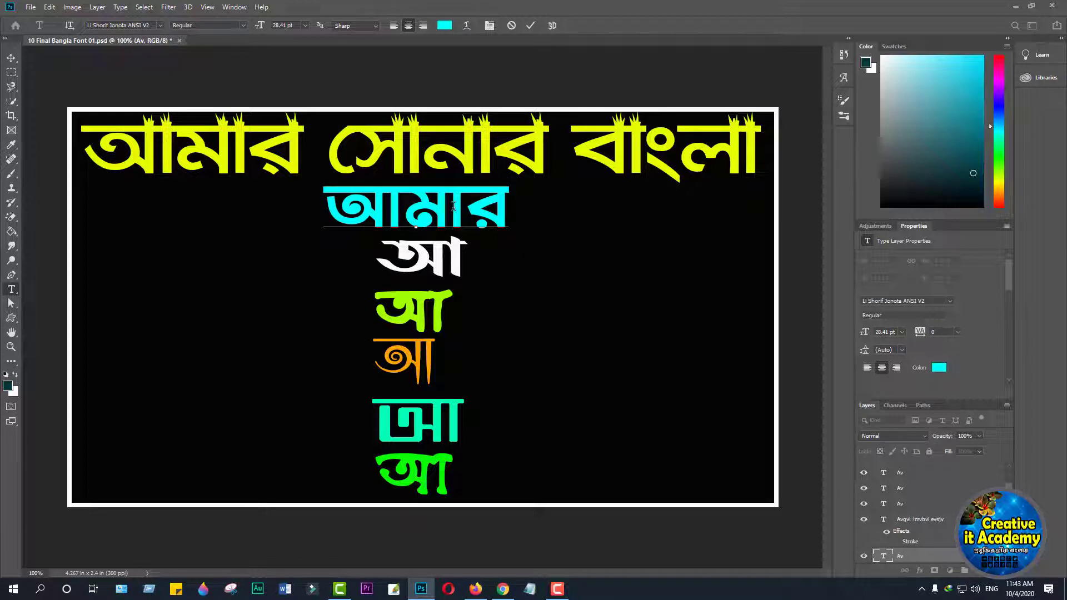
text( †mvi)
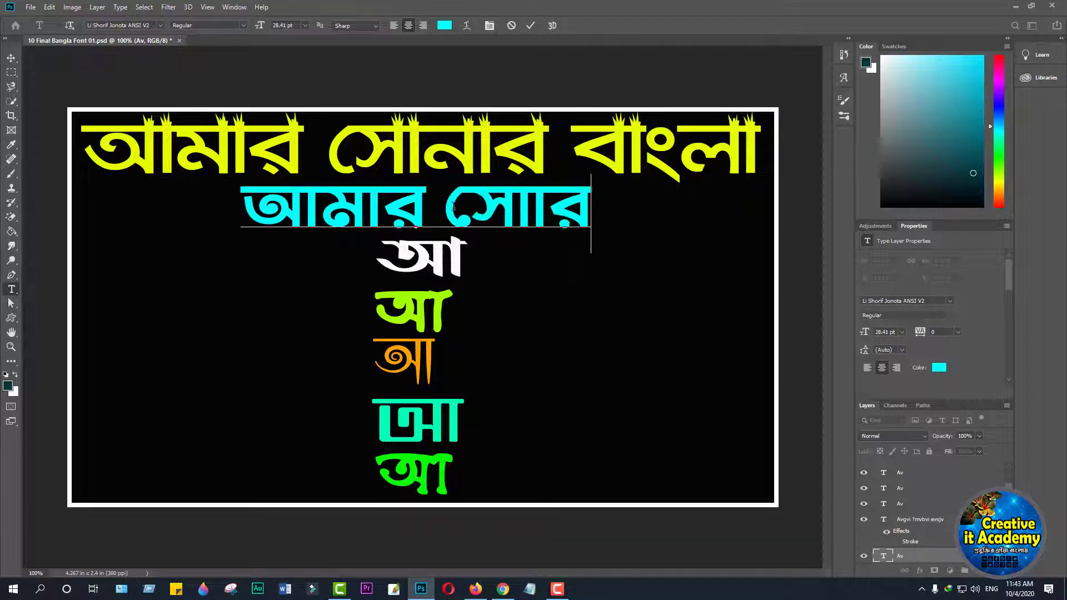
key(BackSpace)
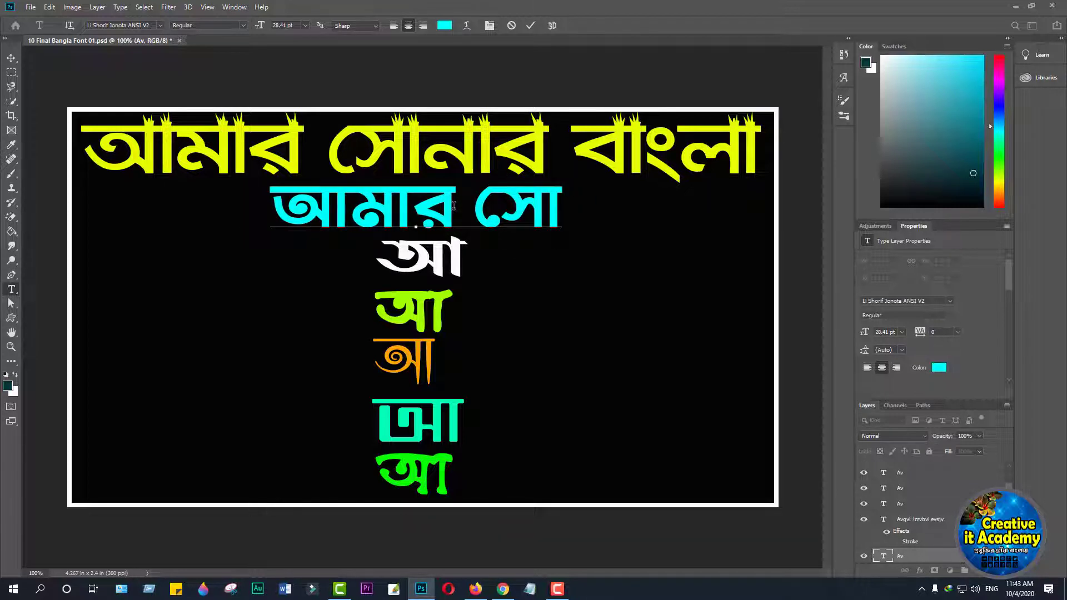
text(bvi)
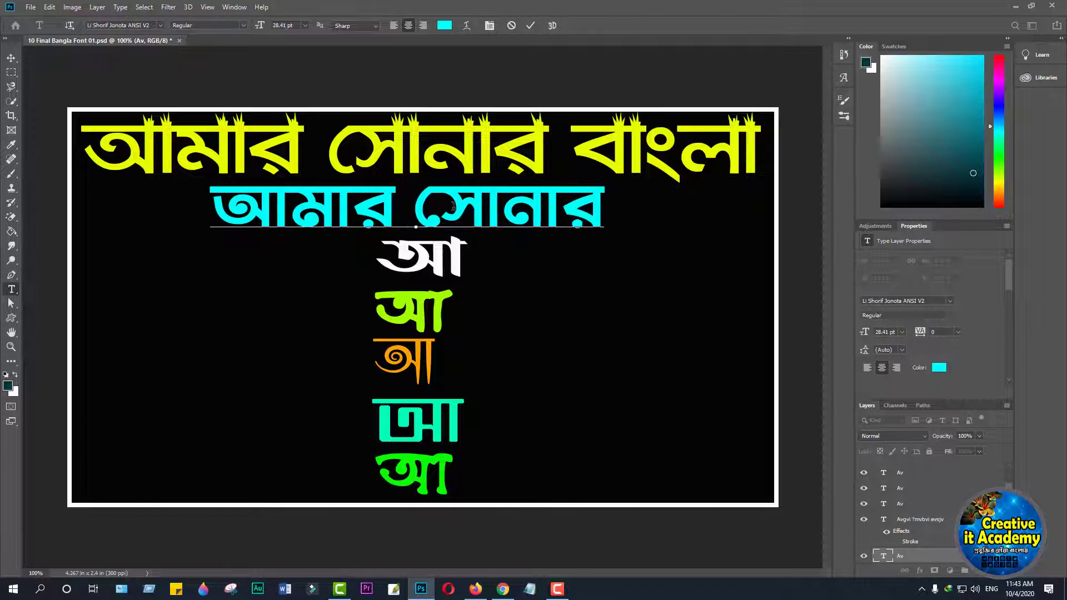
text( evs)
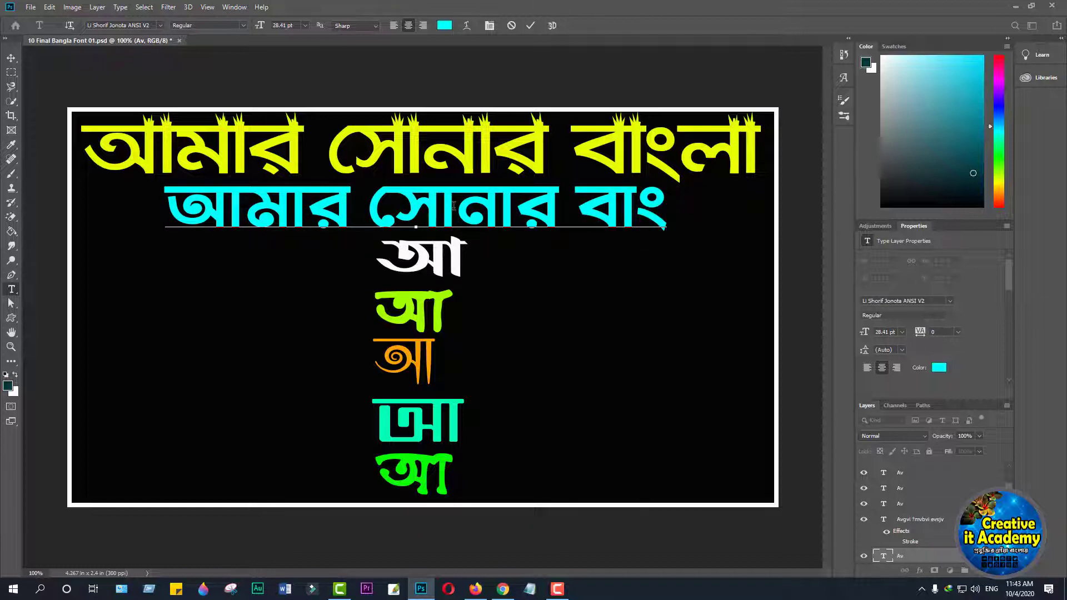
text(jv)
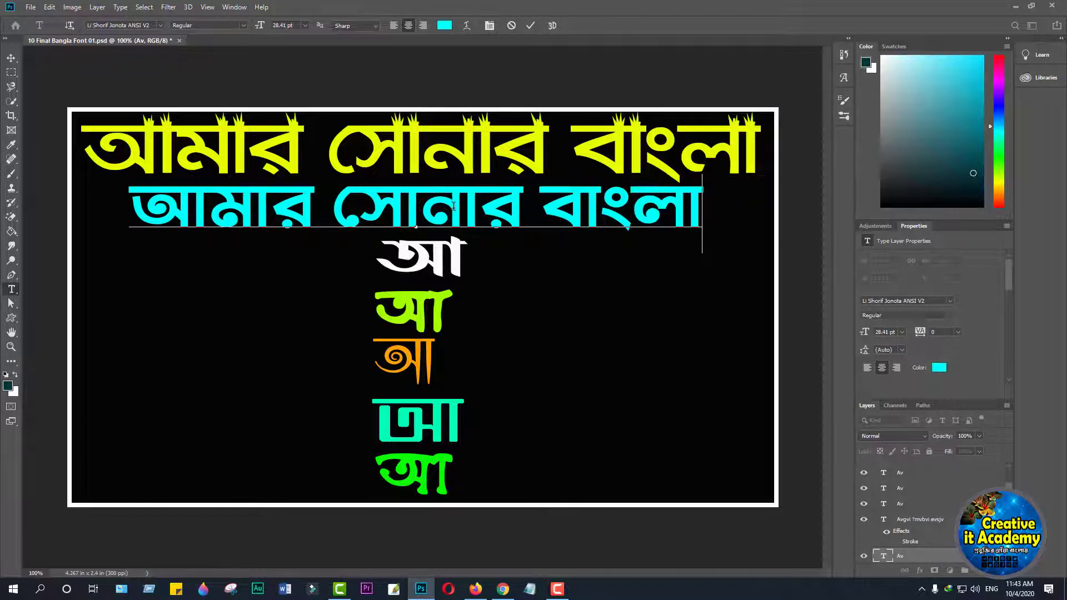
click(11, 58)
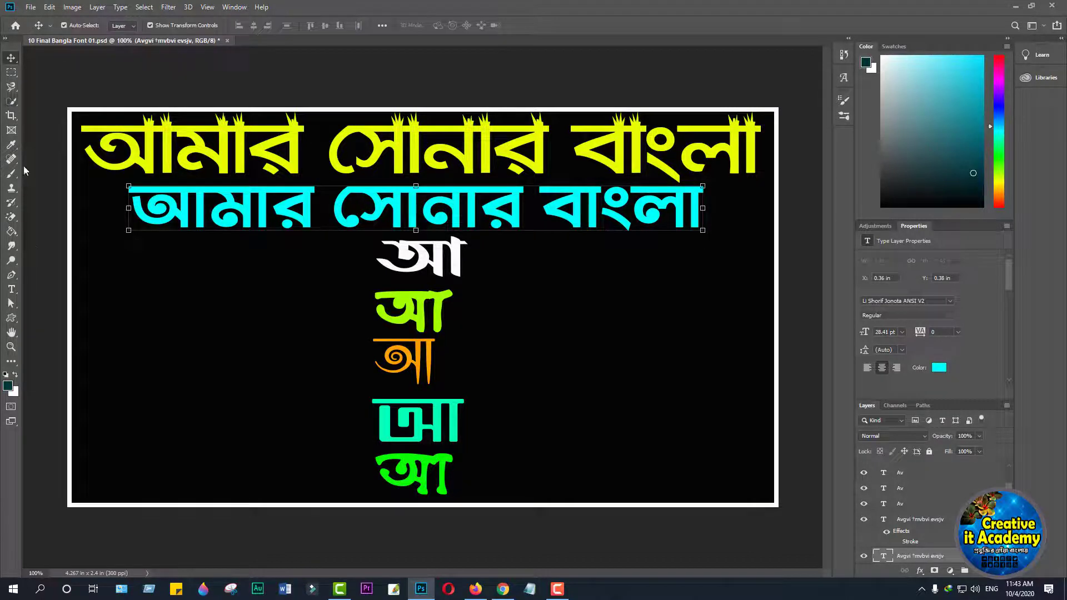
Step: Extend the white text line to read "আমার সোনার বাংলা" and commit the edit
click(11, 290)
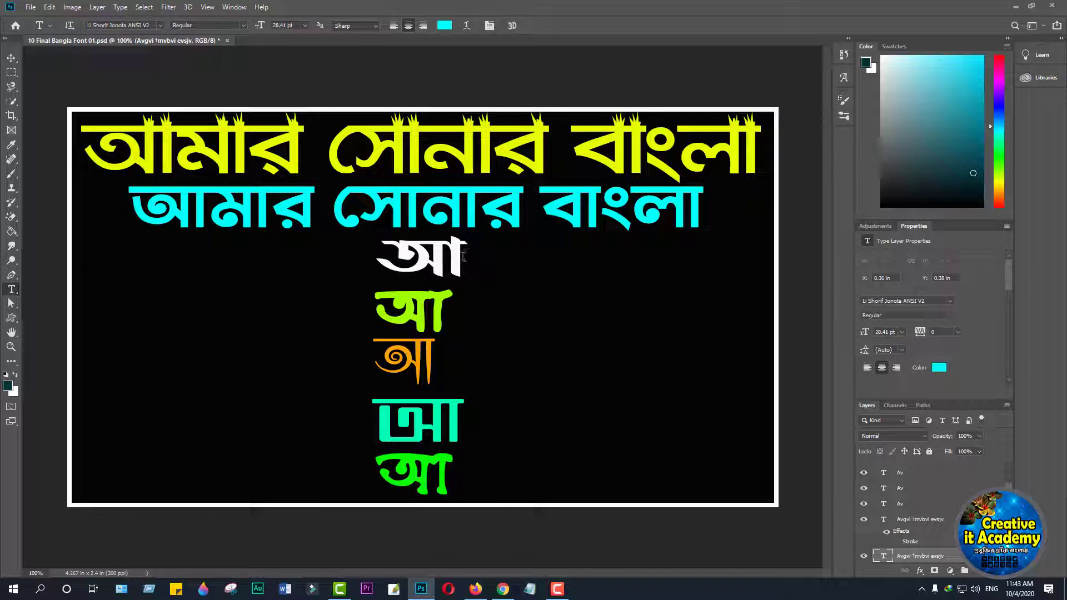
click(460, 257)
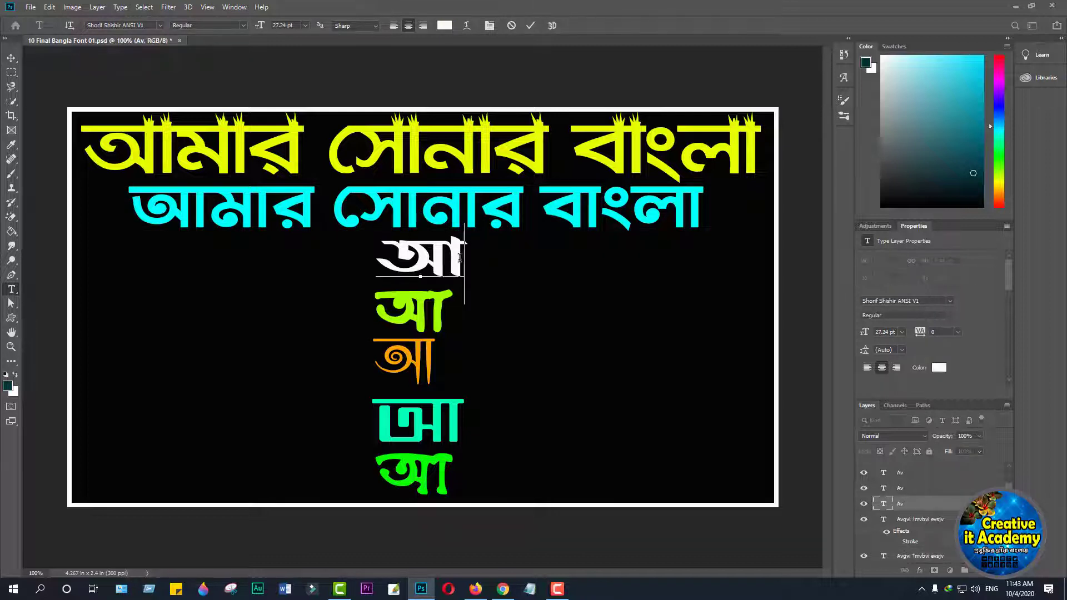
text(gvi )
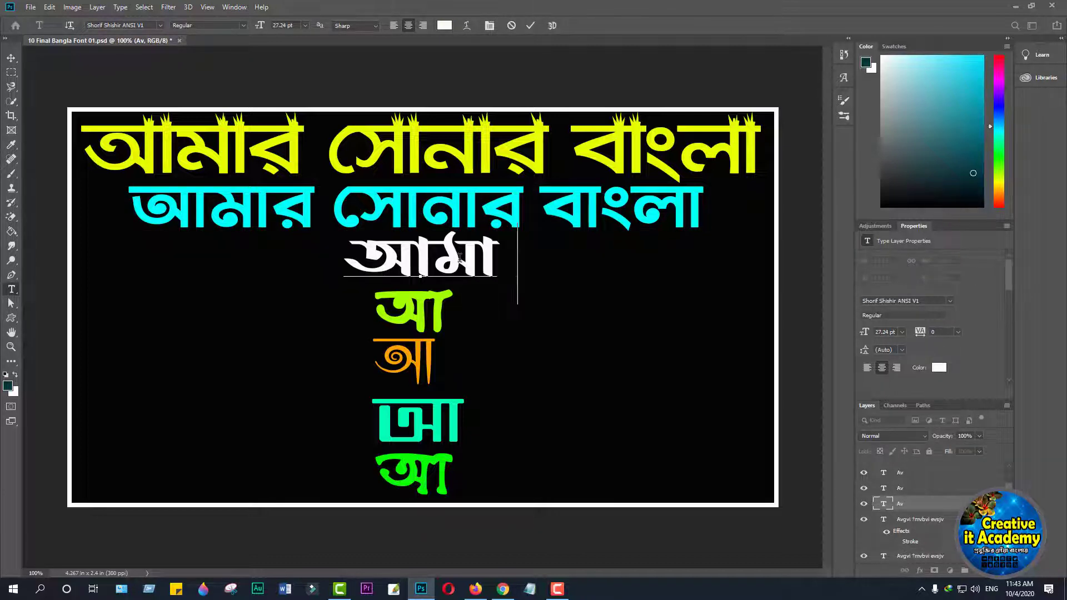
text(†mvb)
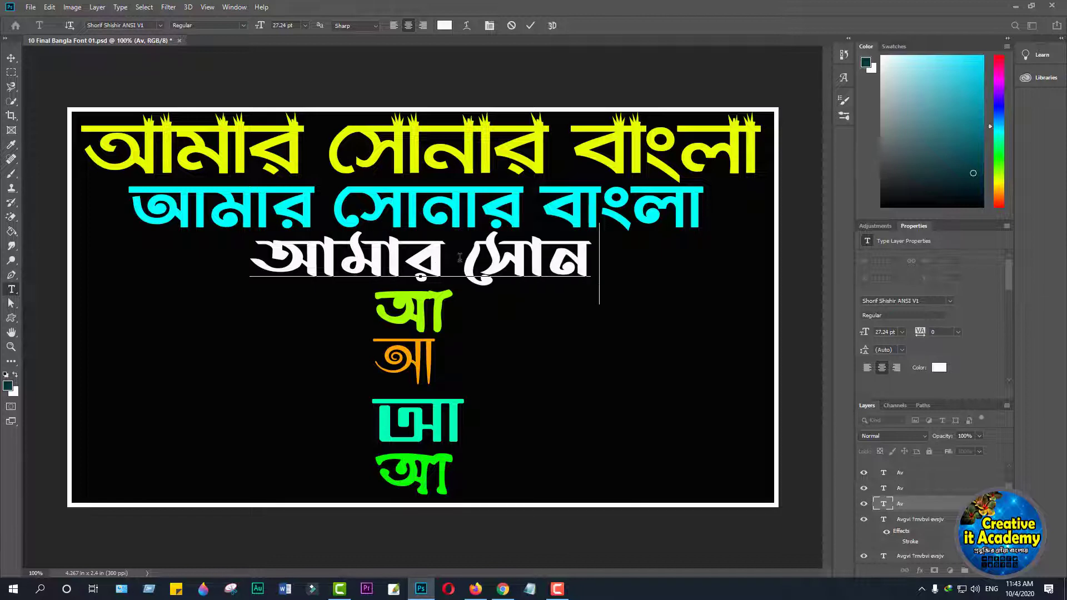
text(vi )
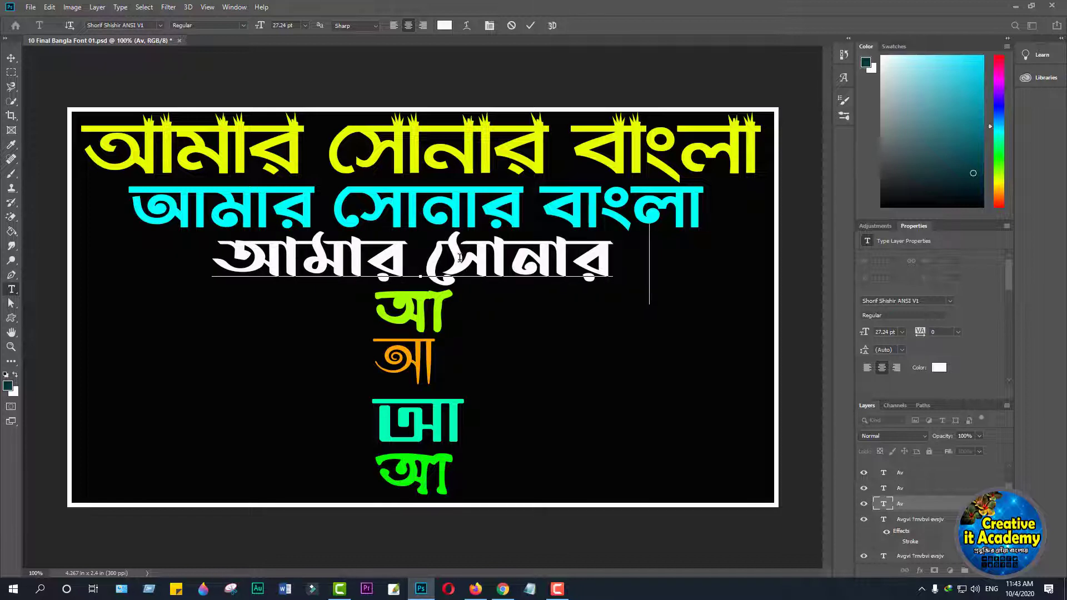
text(evsjv)
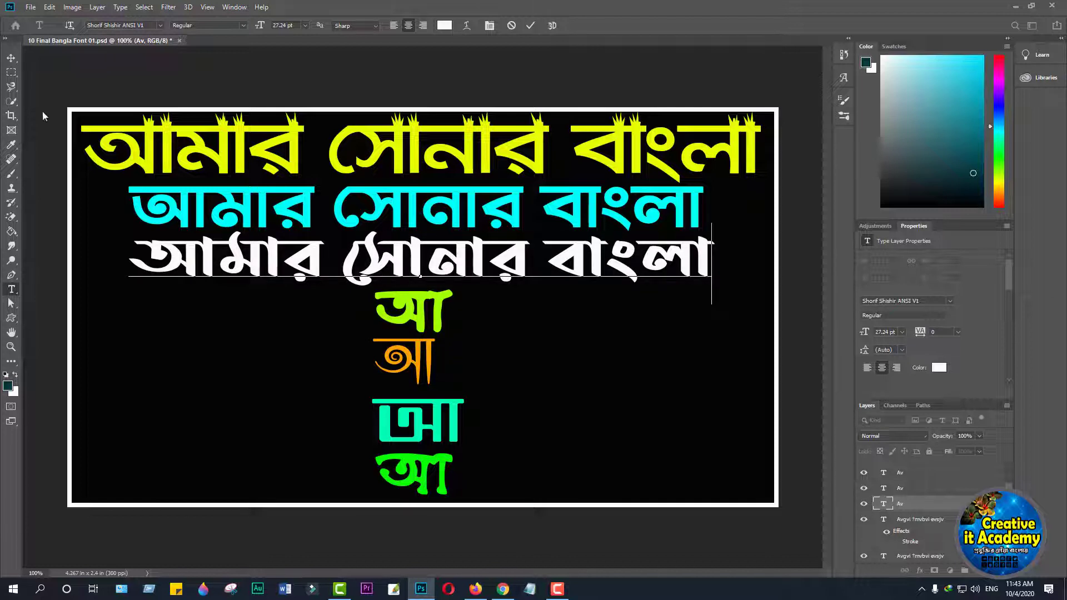
click(11, 58)
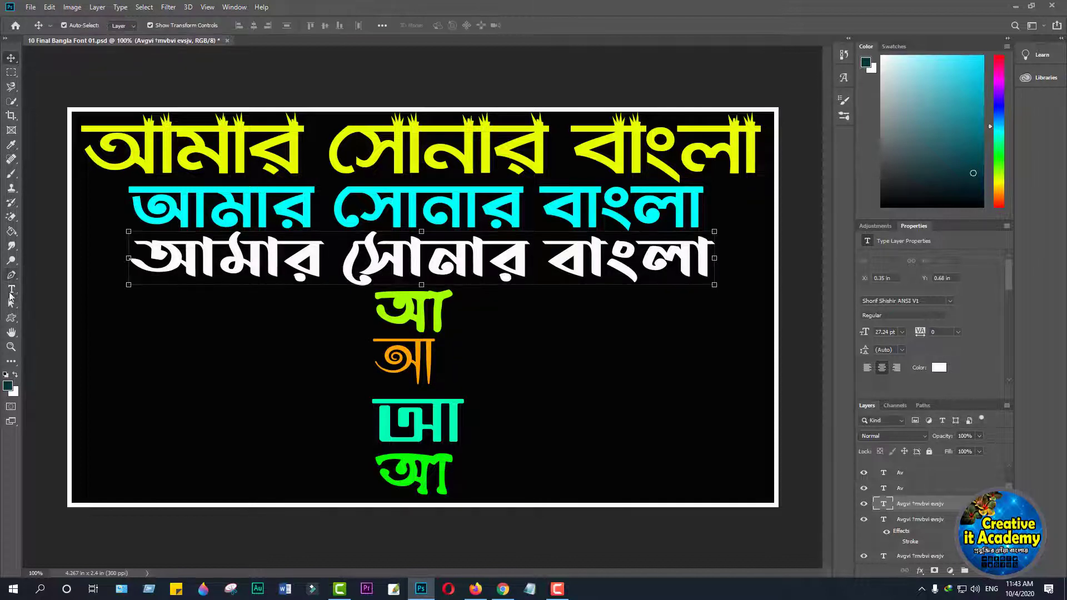
Step: Extend the lime-green text line below the white one to read "আমার সোনার বাংলা" and commit it
click(11, 289)
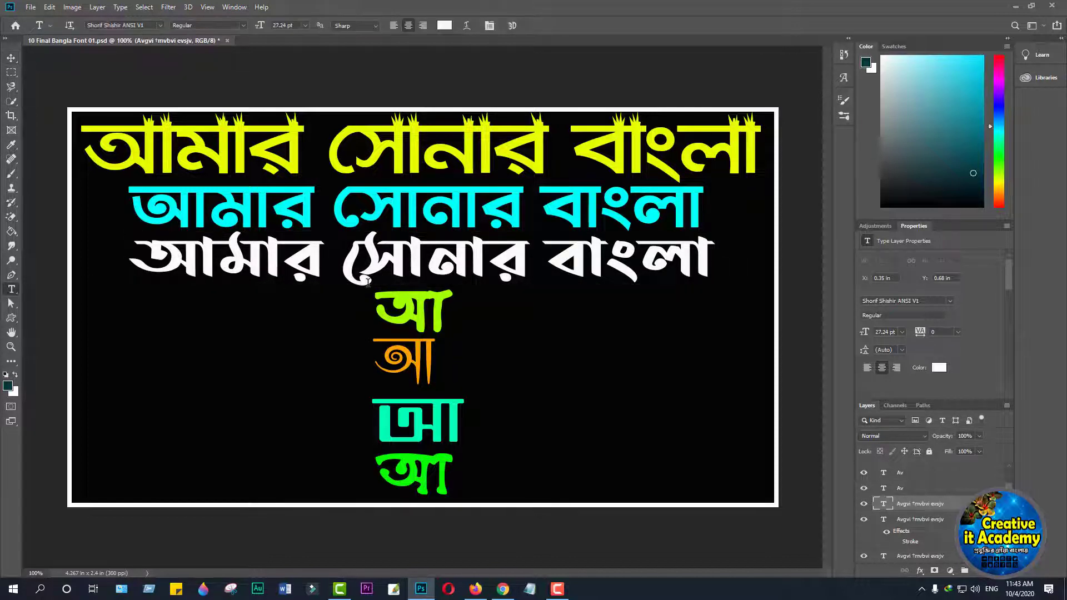
click(446, 308)
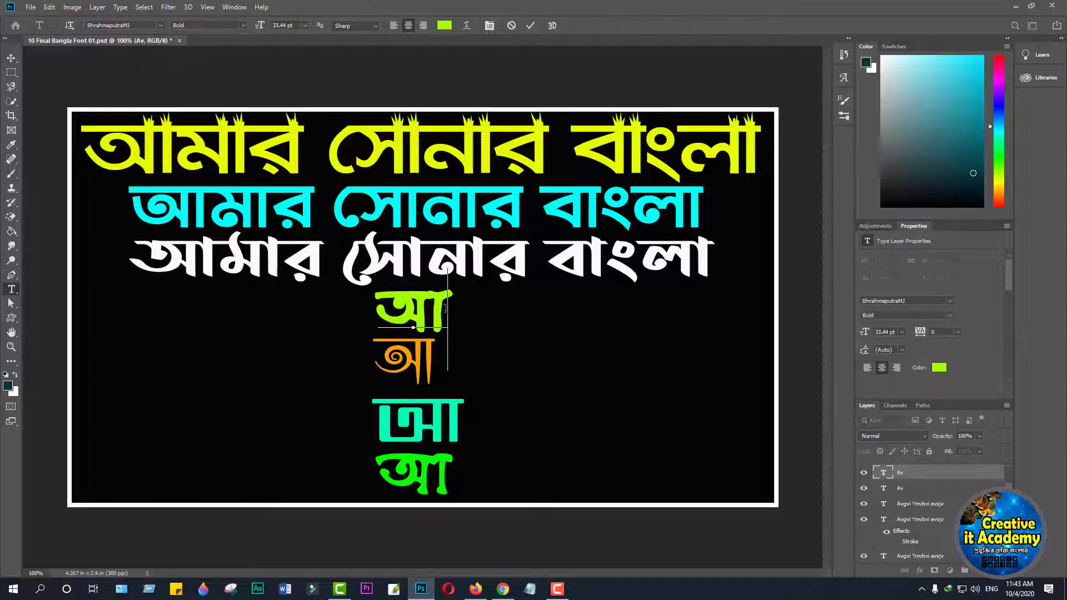
text(gvi †m)
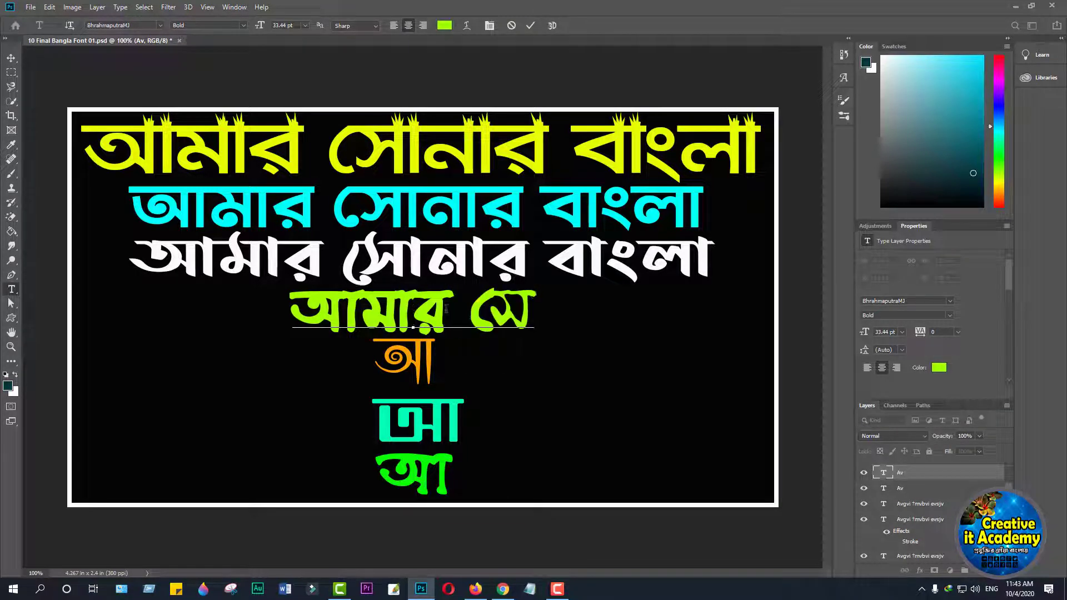
text(vbvi ev)
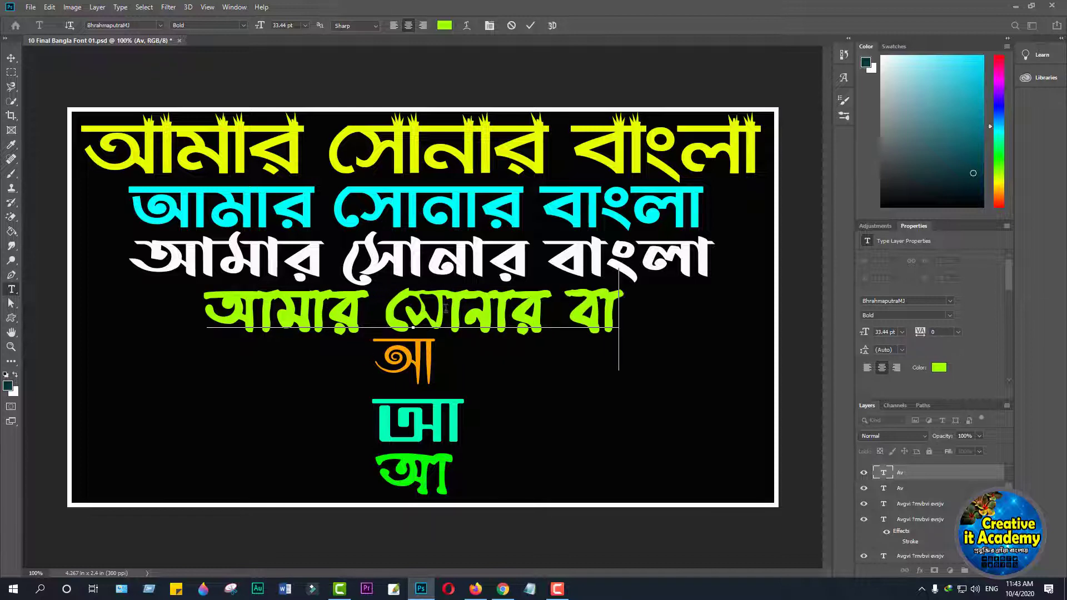
text(sjv)
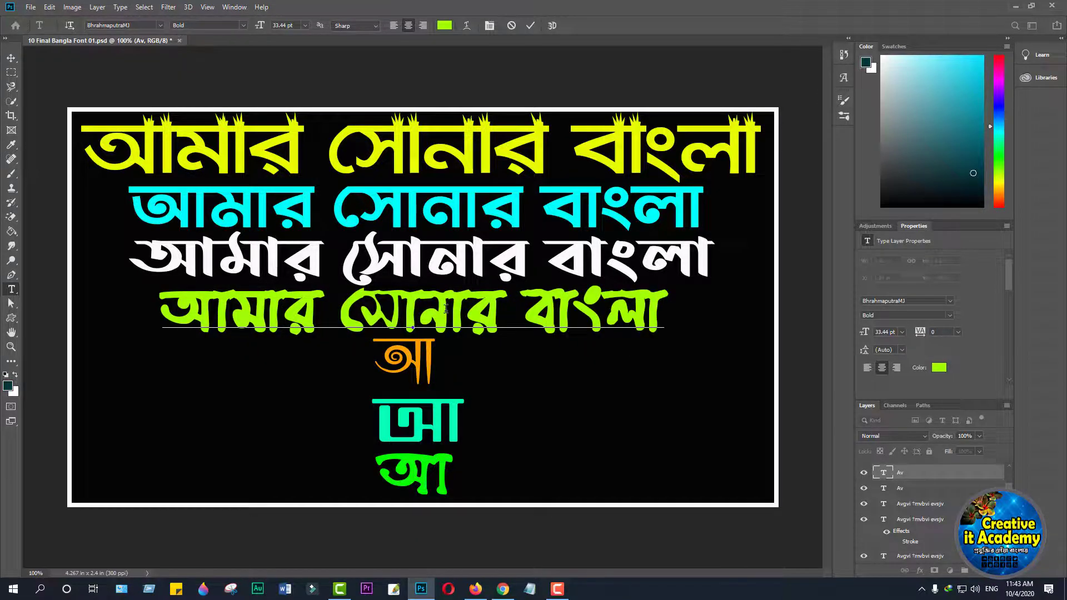
click(11, 58)
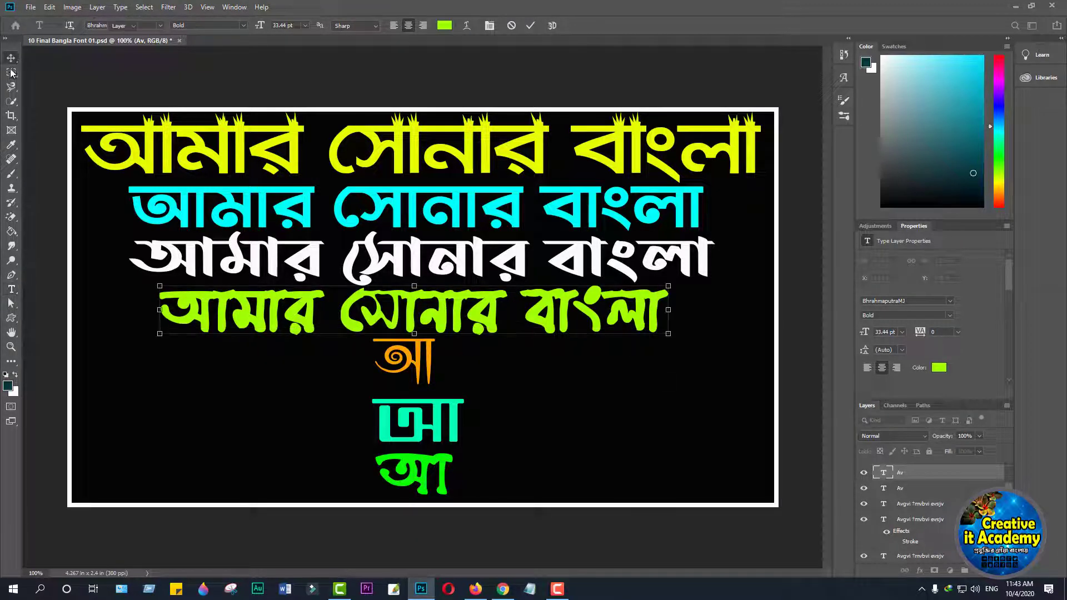
Step: Extend the orange text line below the lime-green one to read "আমার সোনার বাংলা" and commit it
click(11, 289)
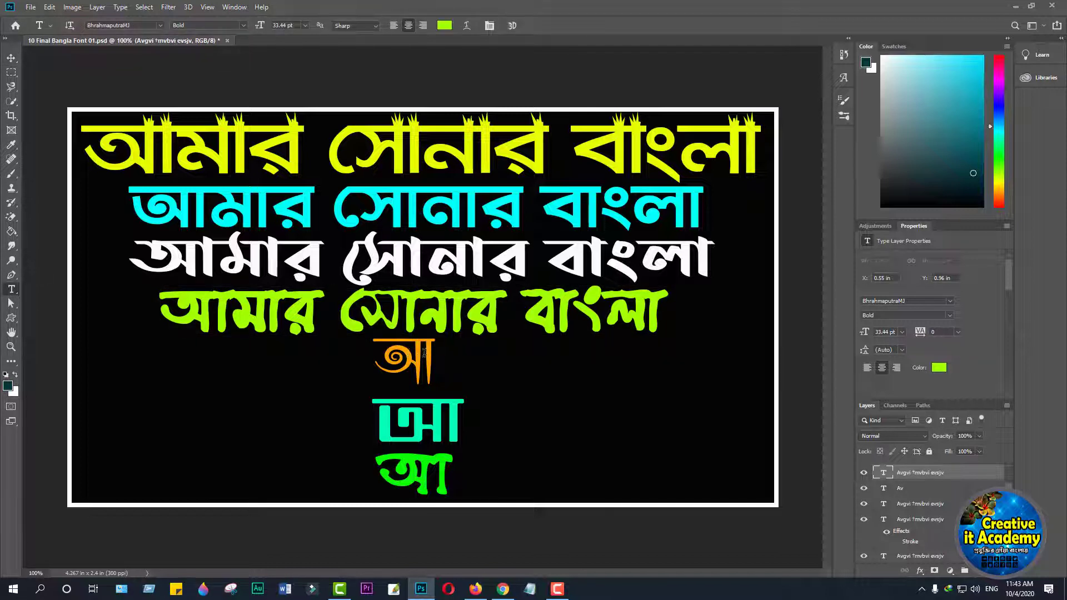
click(432, 356)
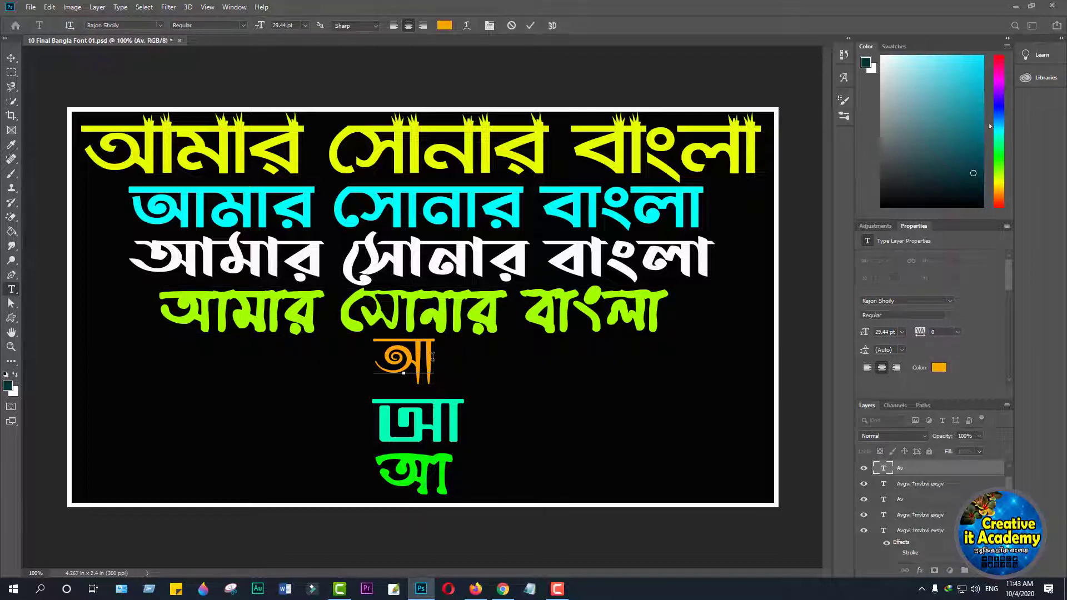
text(gvi)
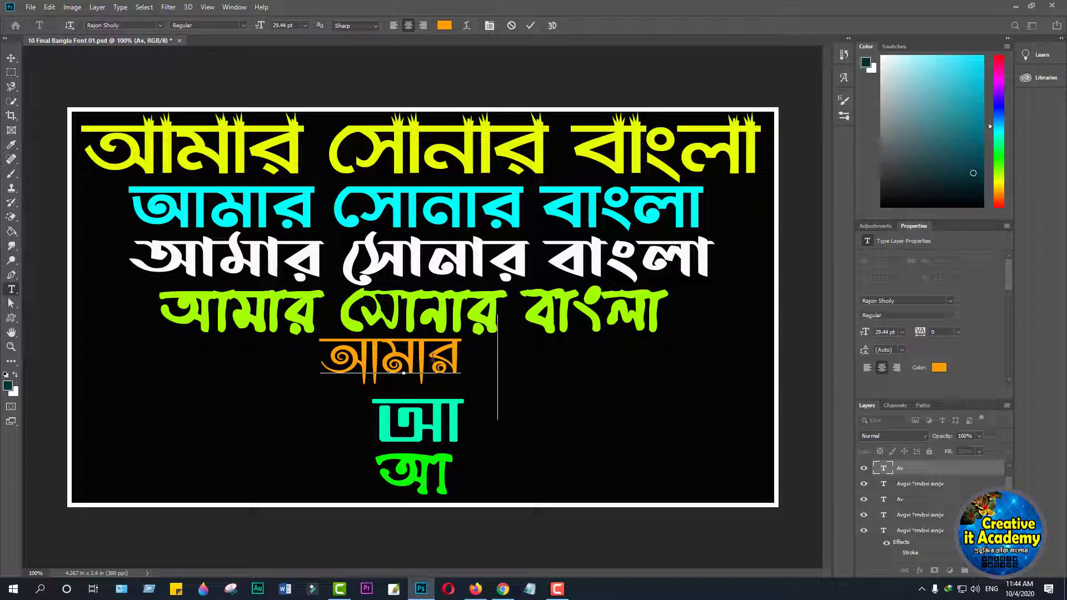
text( ncfv)
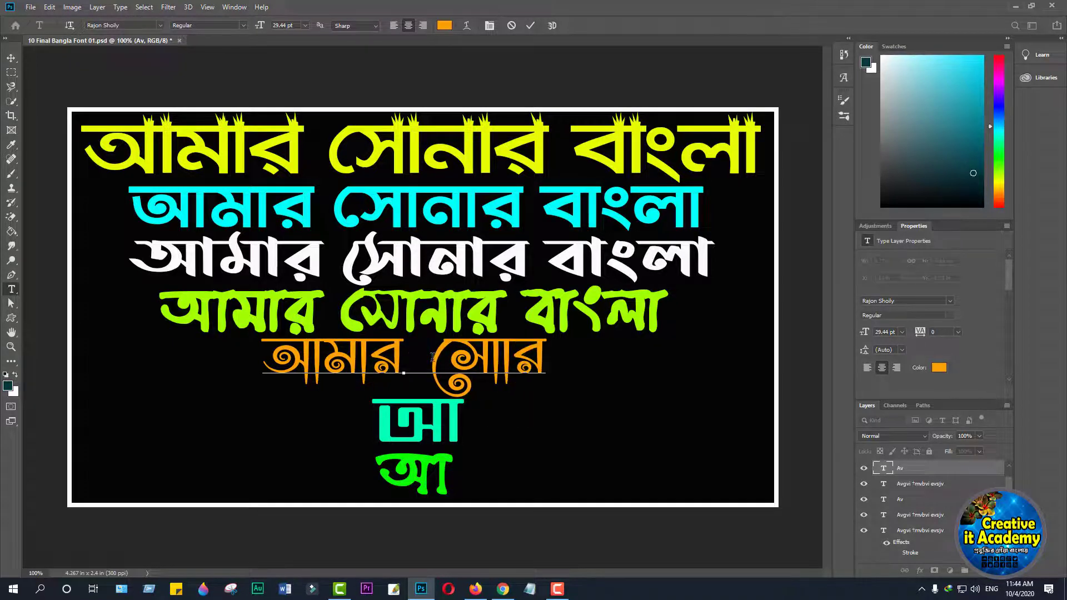
key(BackSpace)
key(BackSpace)
text(fbf)
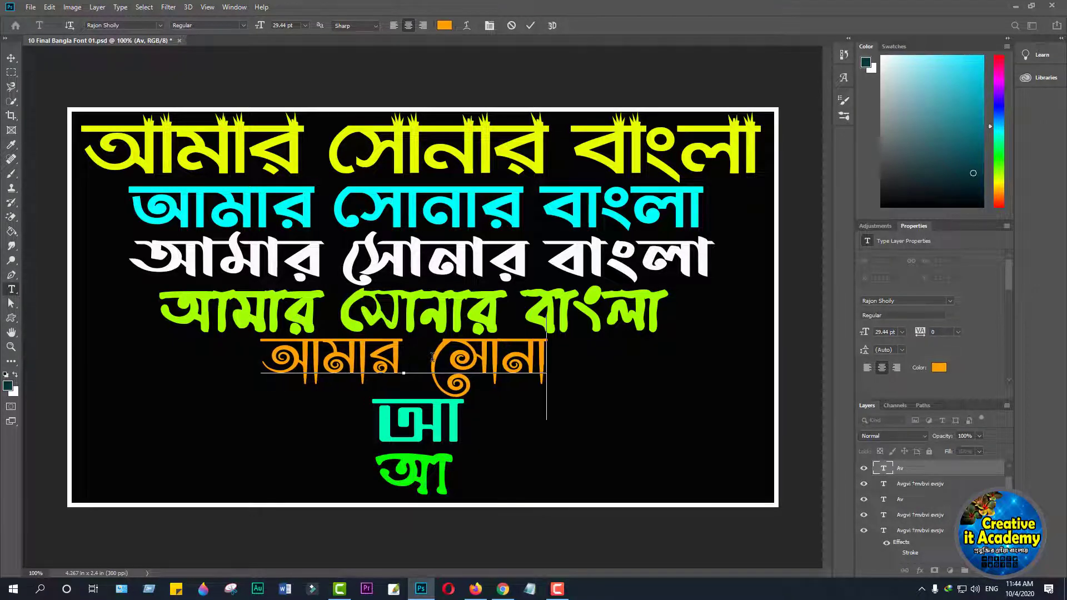
text(i )
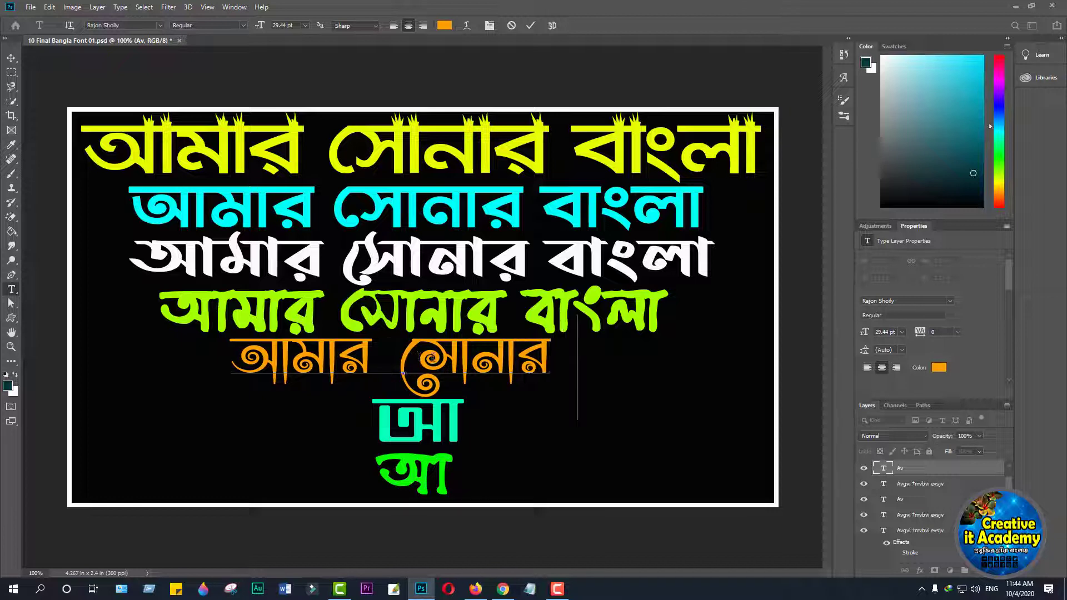
text(hQ)
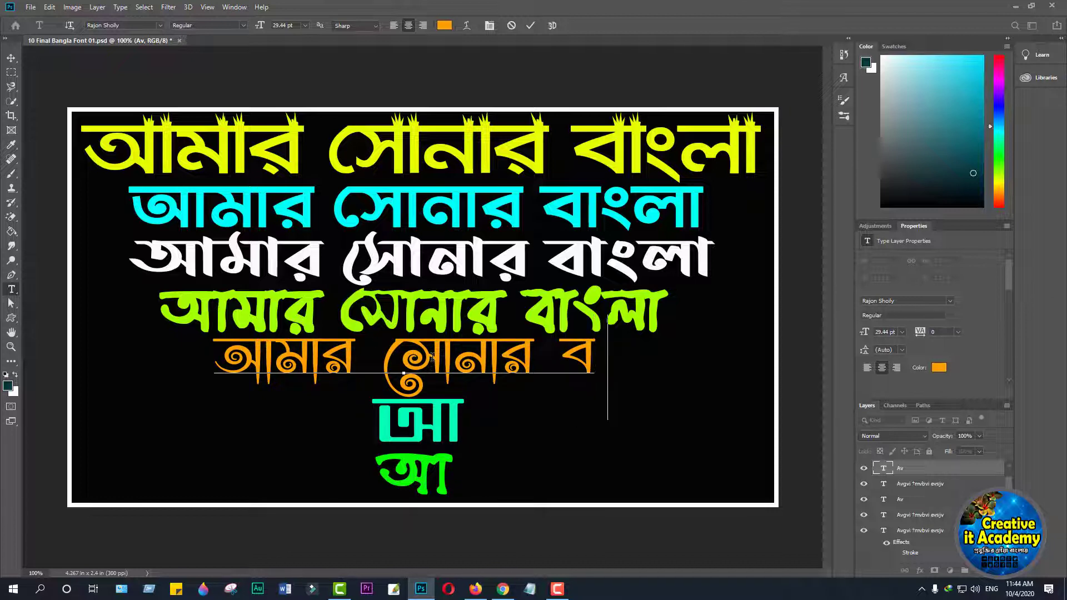
text(j)
key(BackSpace)
key(BackSpace)
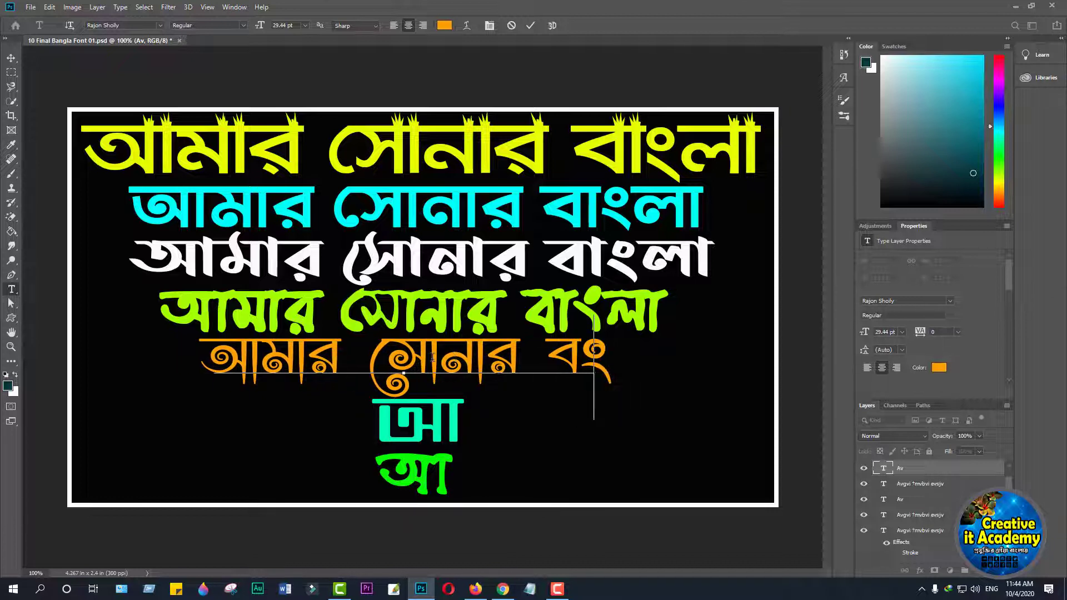
text(vQj)
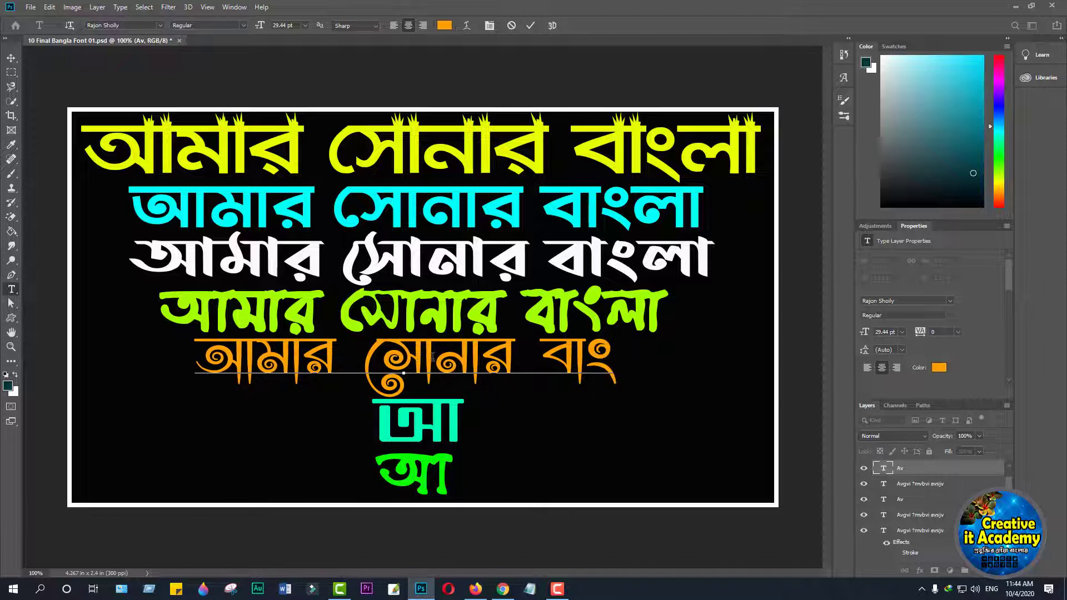
text(v)
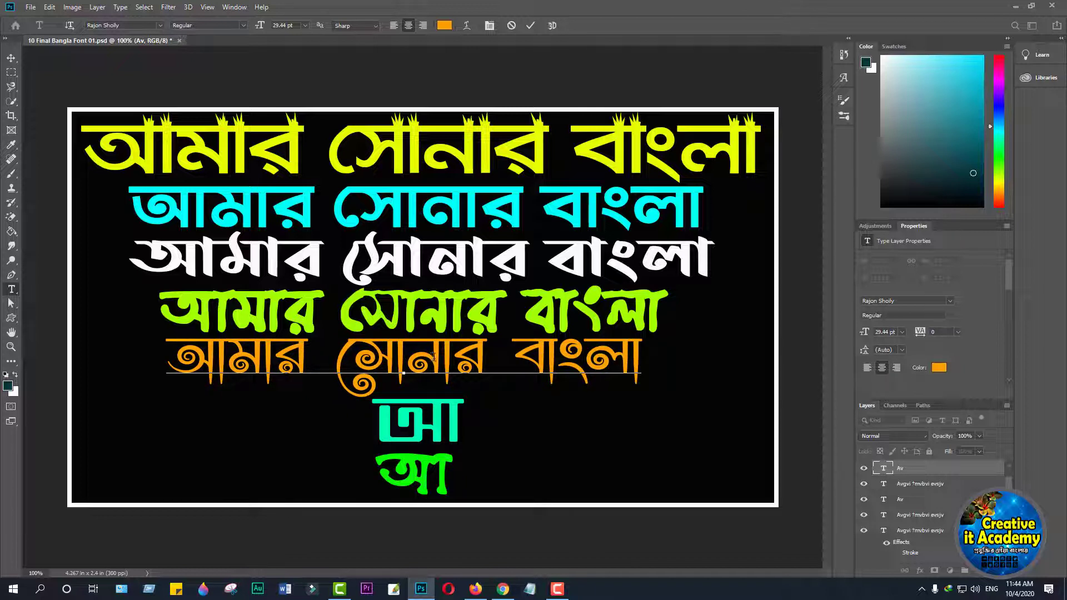
click(11, 58)
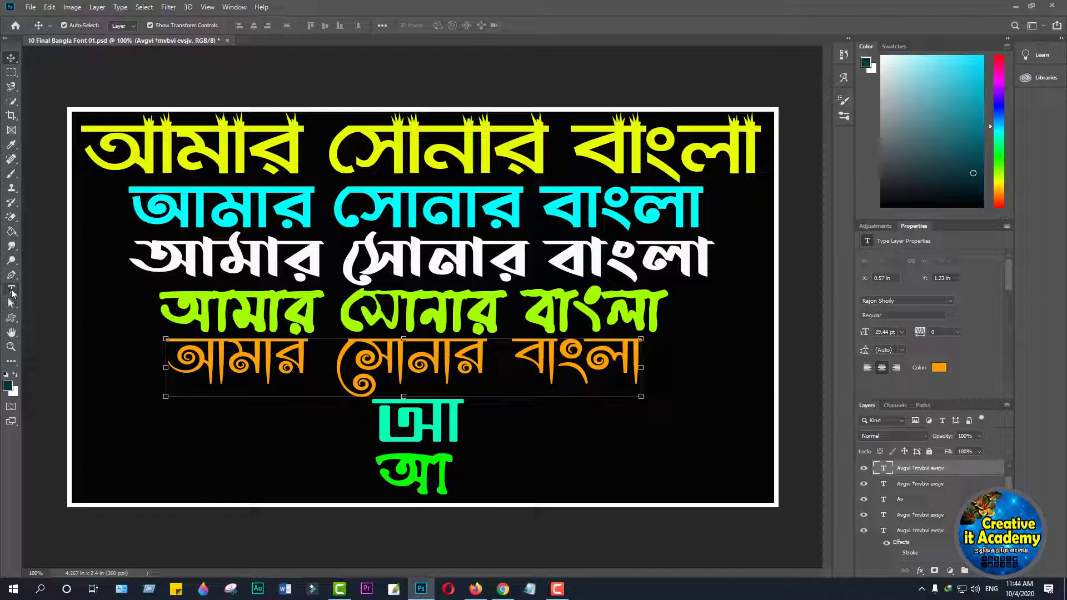
Step: Extend the turquoise text line below the orange one to read "আমার সোনার বাংলা" and commit it
click(11, 290)
click(457, 419)
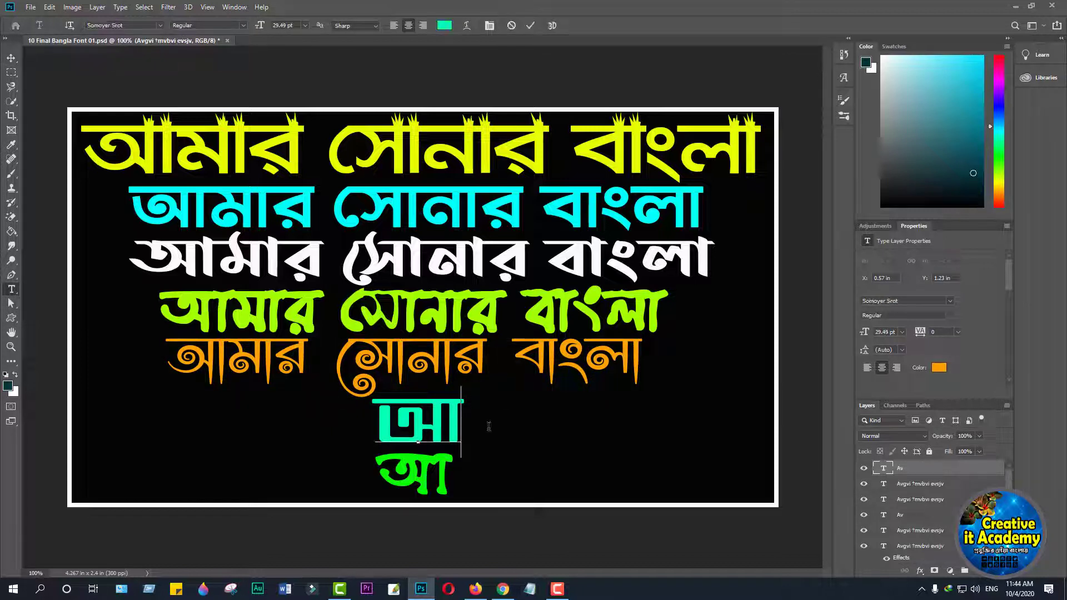
text(g)
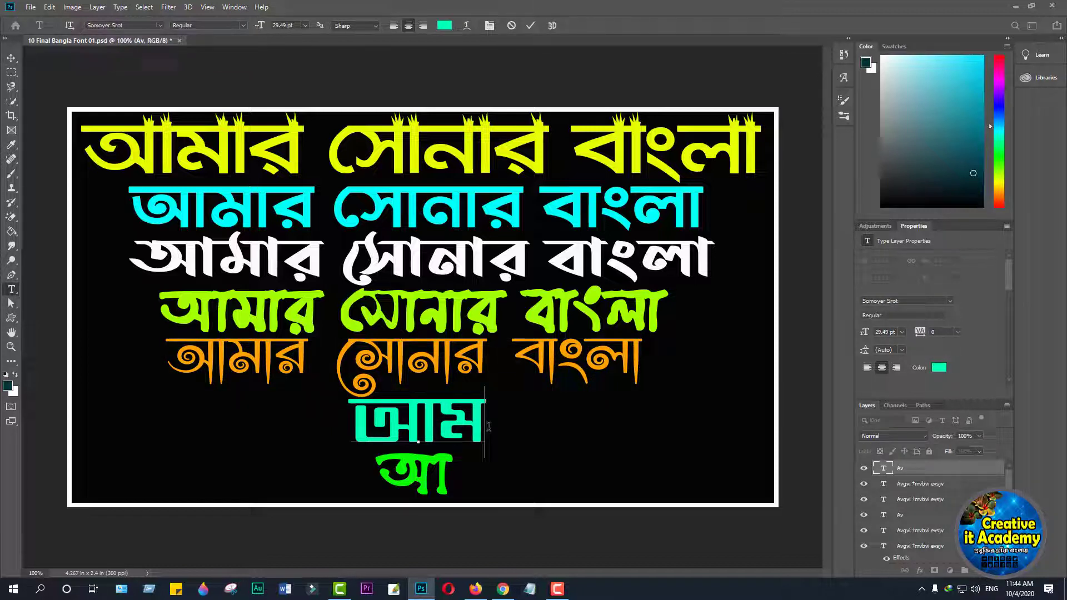
text(vi )
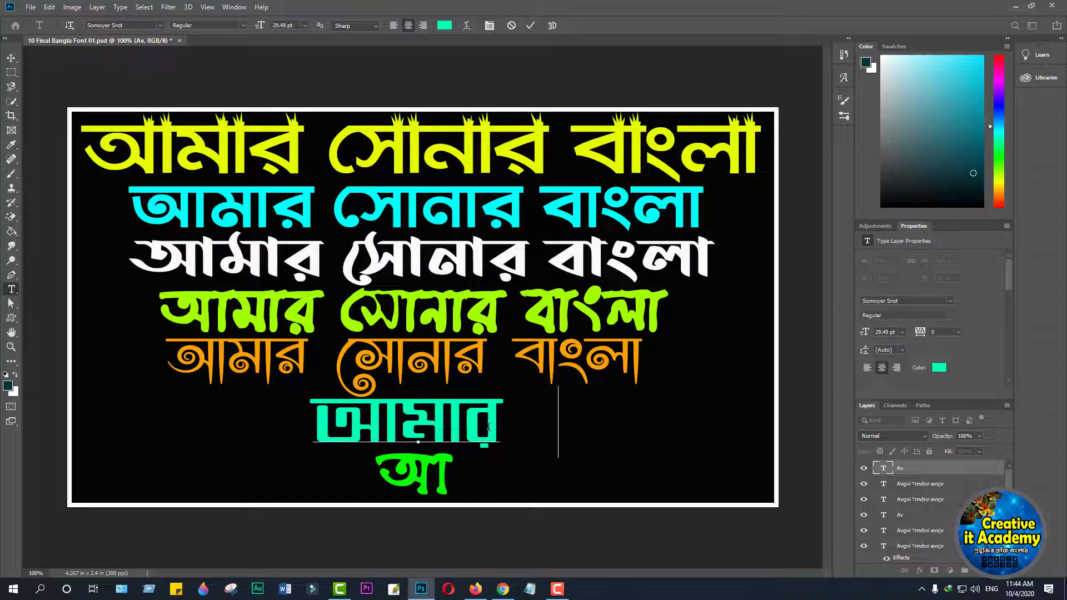
text(†mbvi)
key(BackSpace)
key(BackSpace)
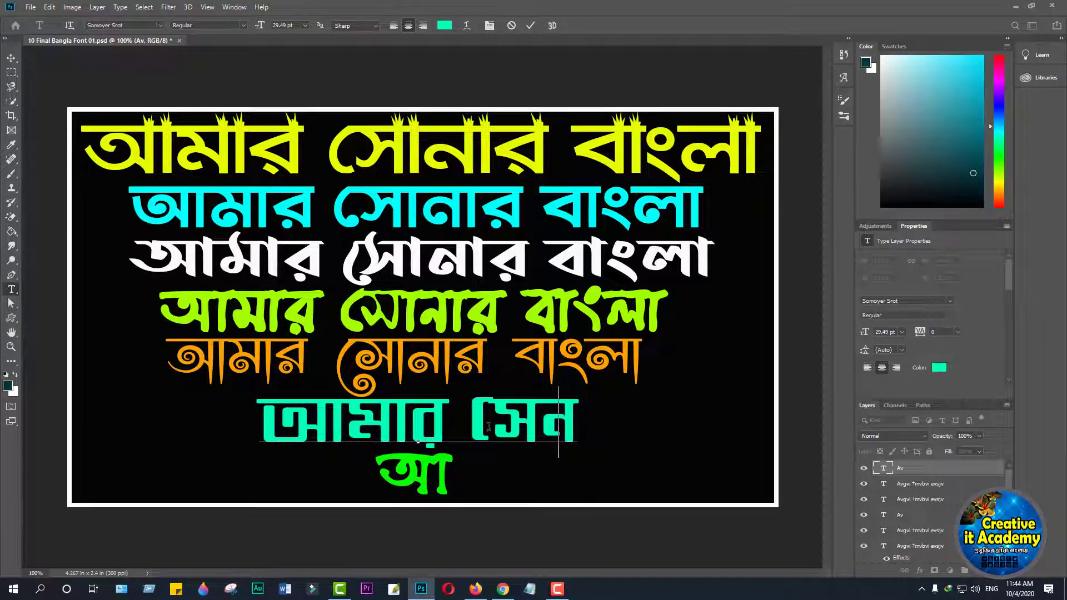
key(BackSpace)
text(vbv)
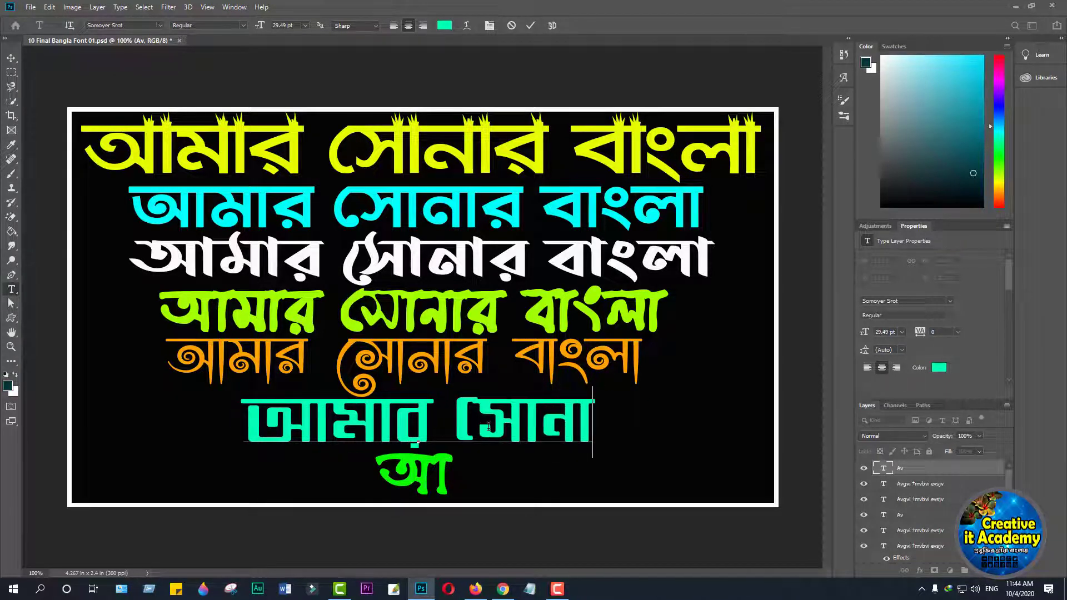
text(i ev)
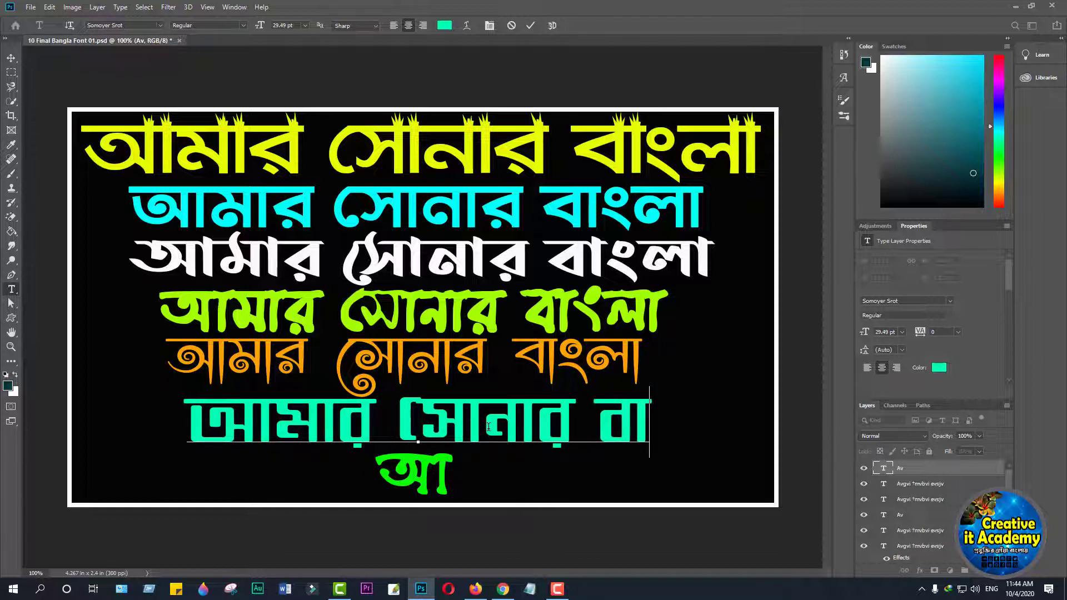
text(sjv)
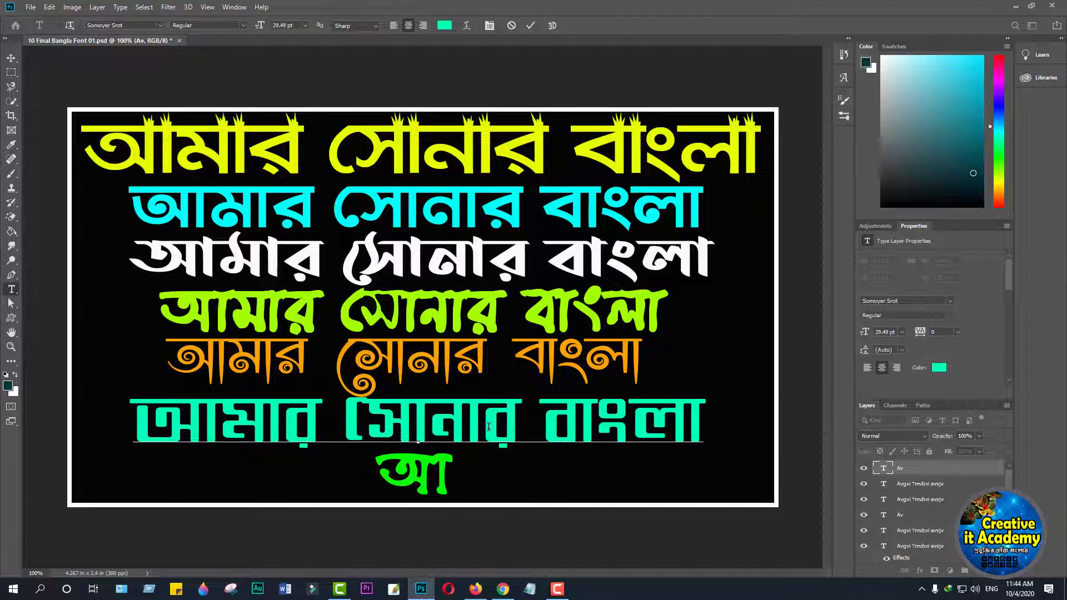
click(12, 57)
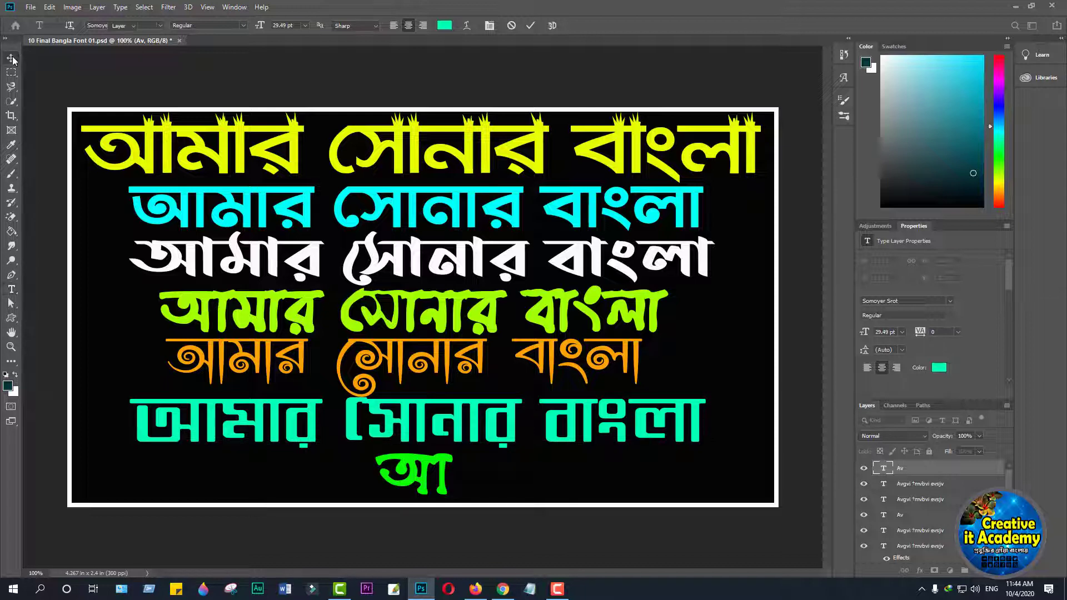
Step: Extend the green text line at the bottom of the design to read "আমার সোনার বাংলা" and commit it
click(11, 289)
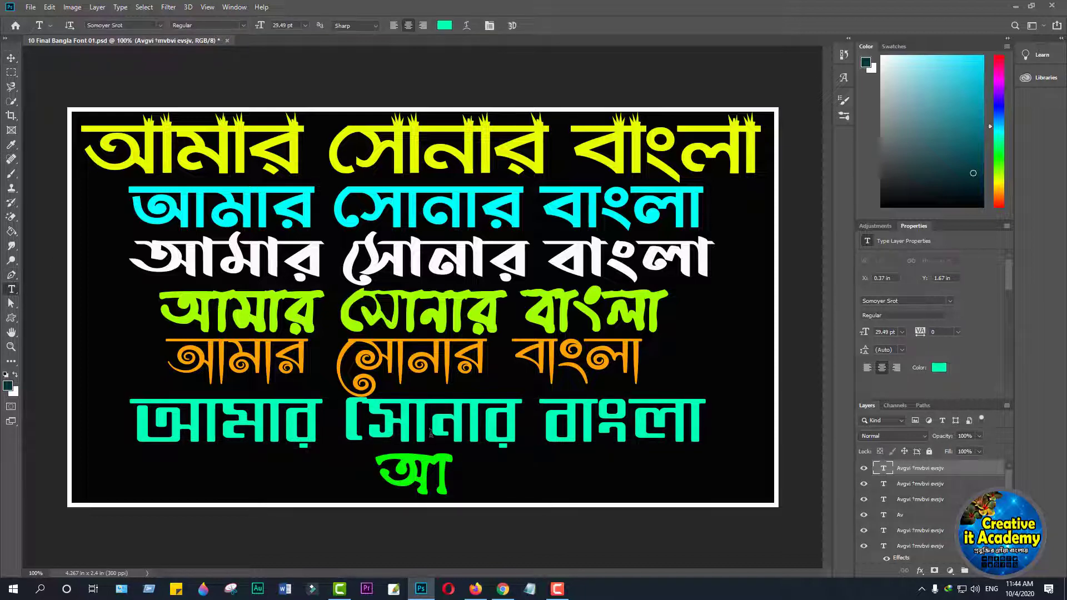
click(447, 470)
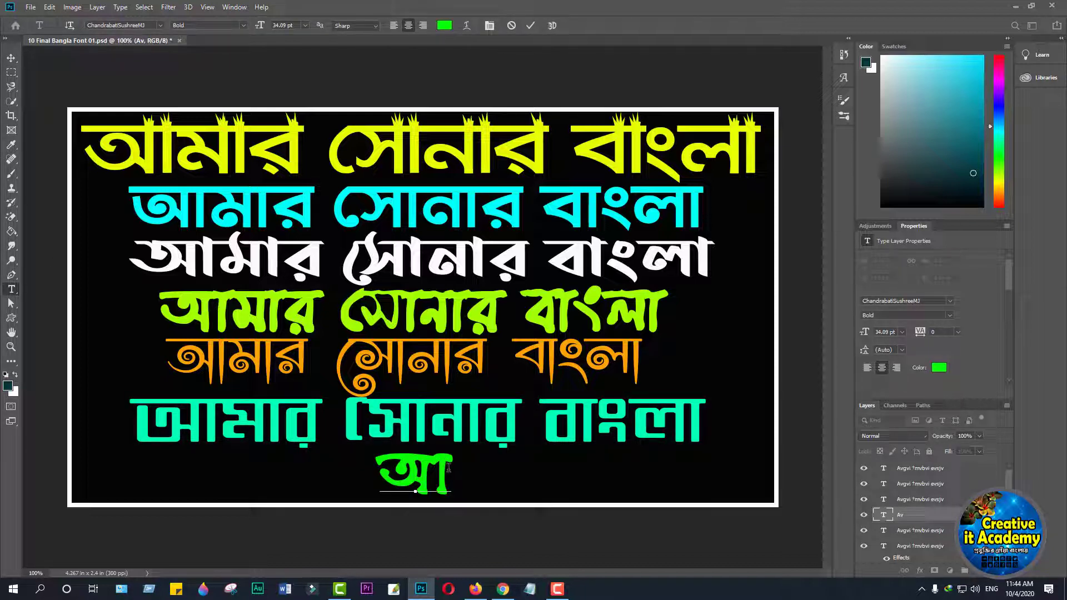
text(gvi)
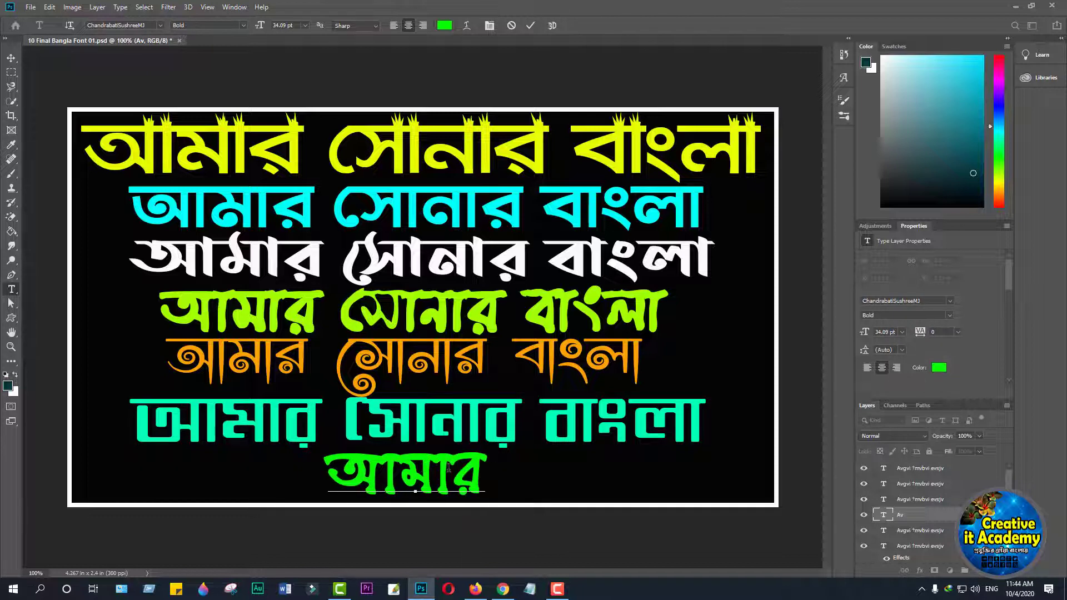
text( †mvbvi)
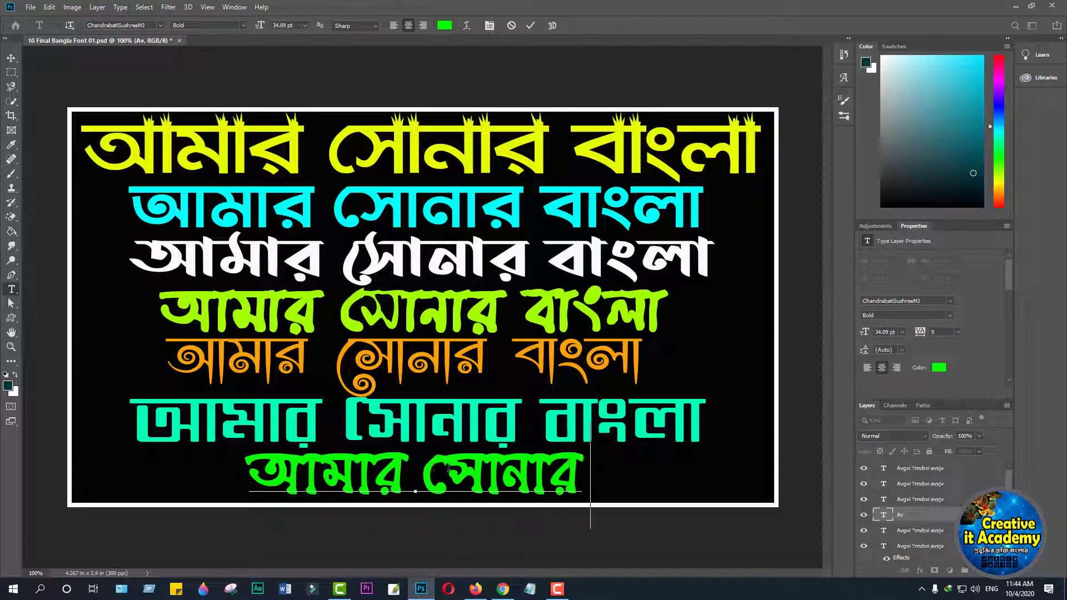
text( evs)
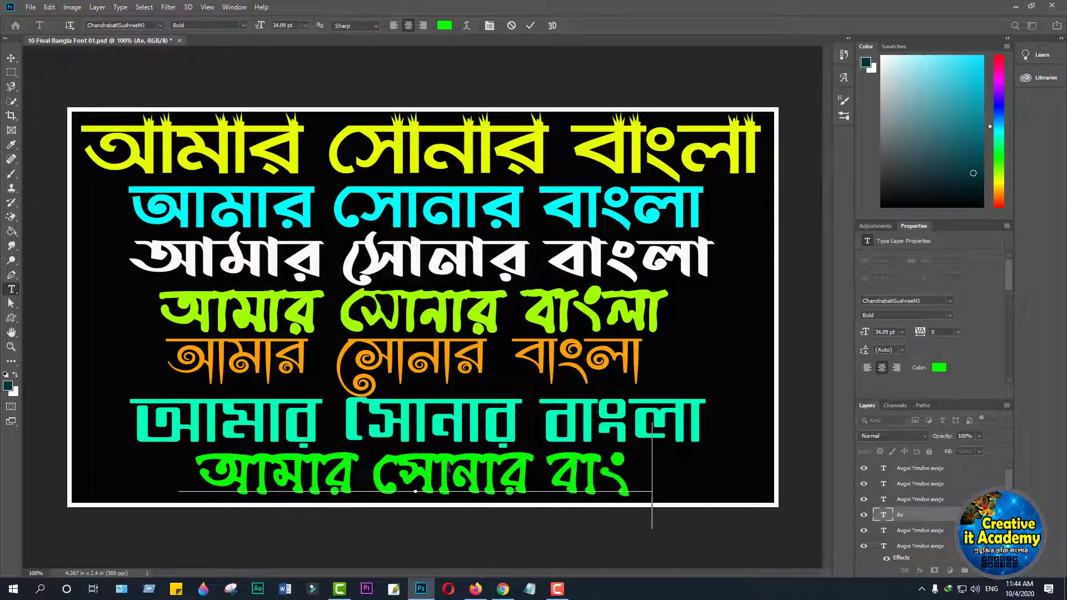
text(jv)
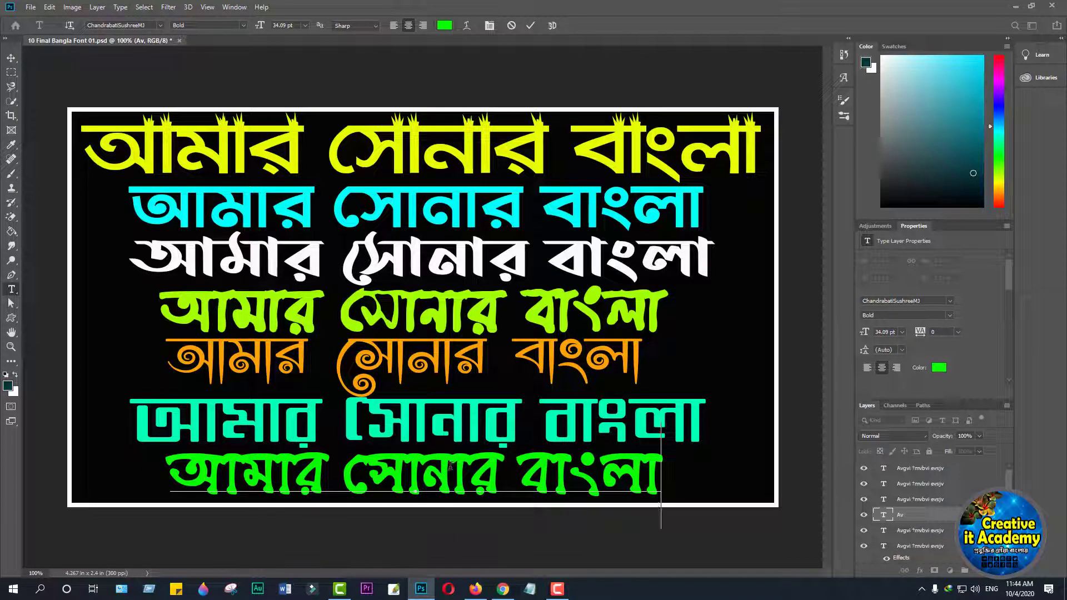
click(14, 60)
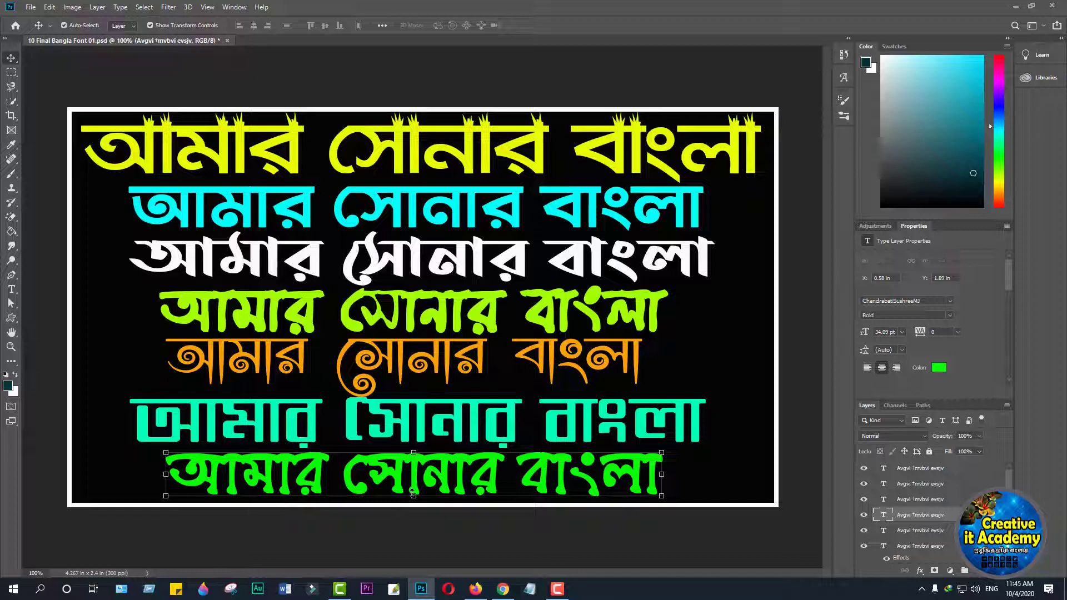
Step: Switch to Chrome, open the lipighor.com home page and decline the premium font offer
click(507, 594)
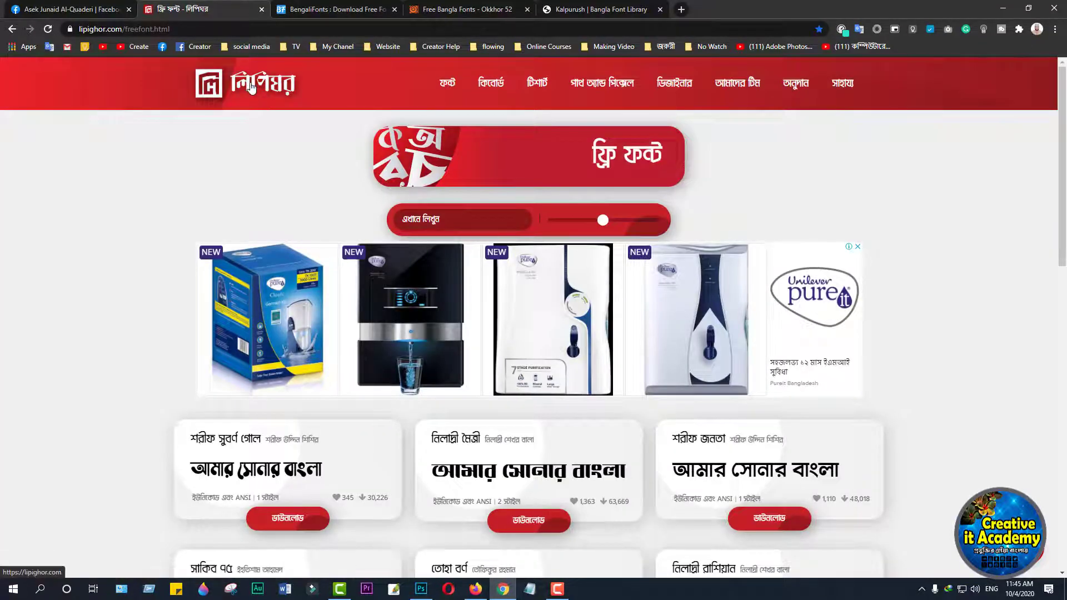
click(251, 87)
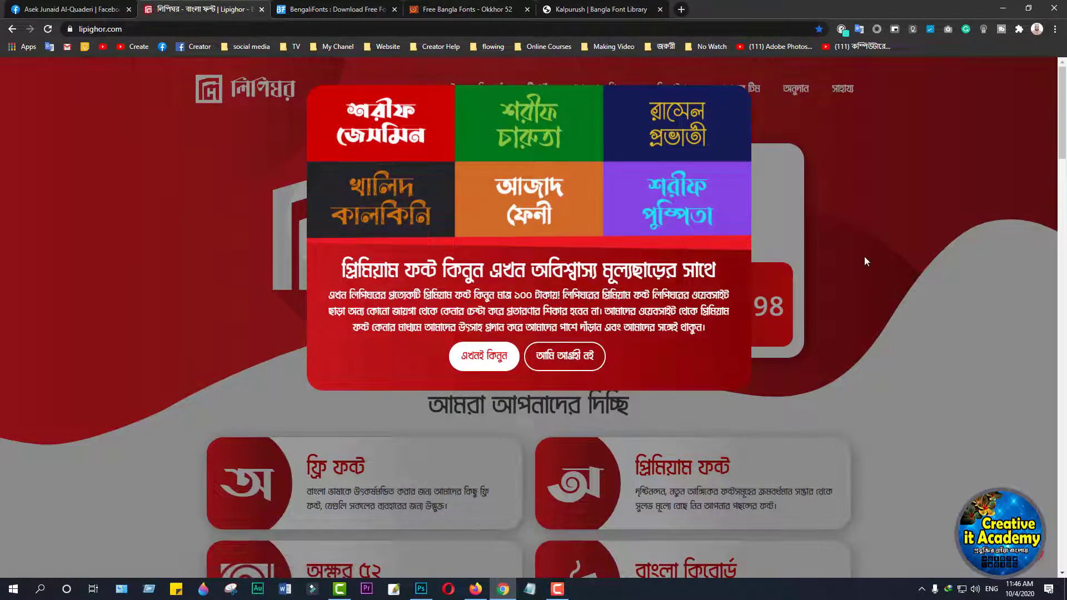
click(133, 29)
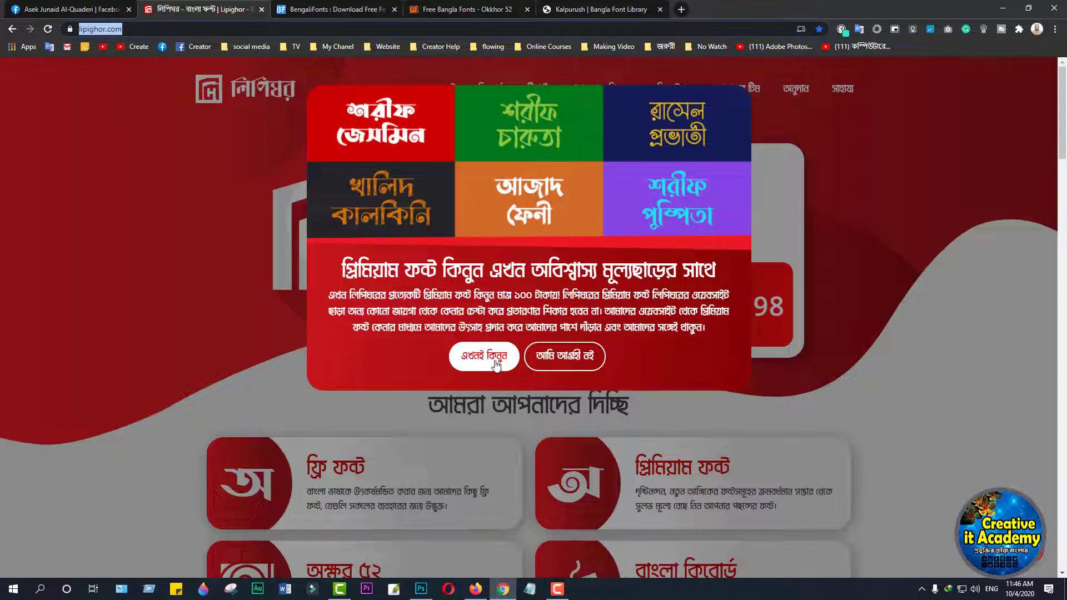
click(567, 367)
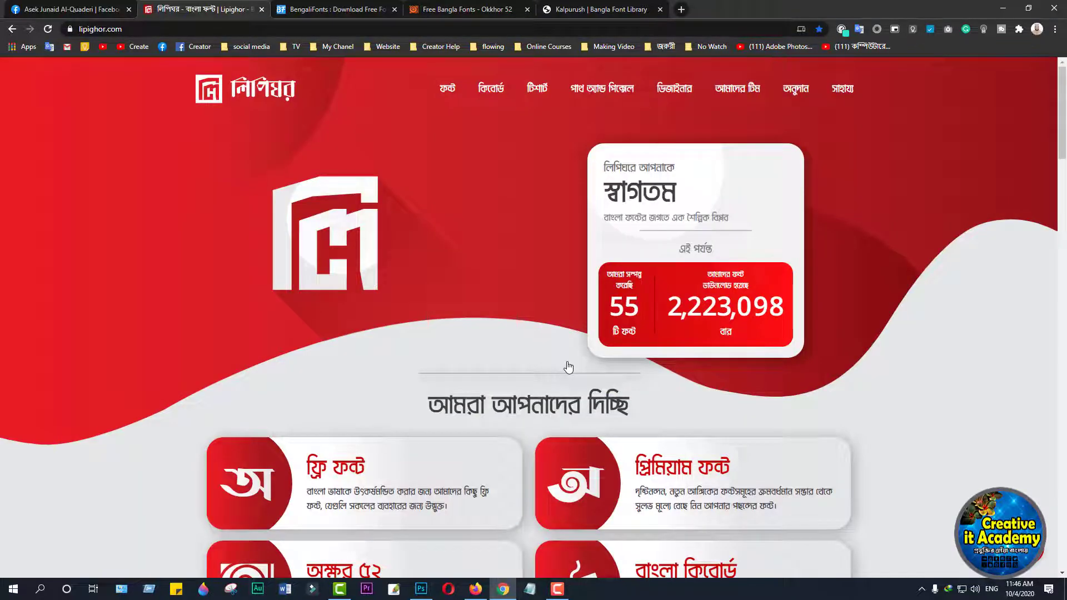
Step: Open the free fonts (ফ্রি ফন্ট) section of Lipighor and look through the first page of fonts
scroll(765, 333, down, 3)
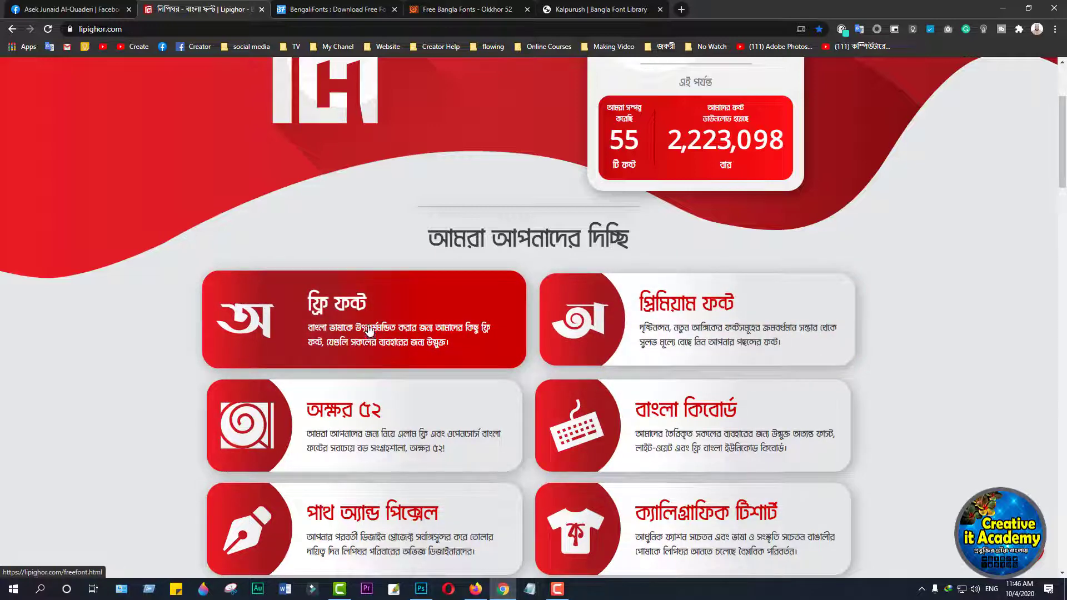
click(370, 334)
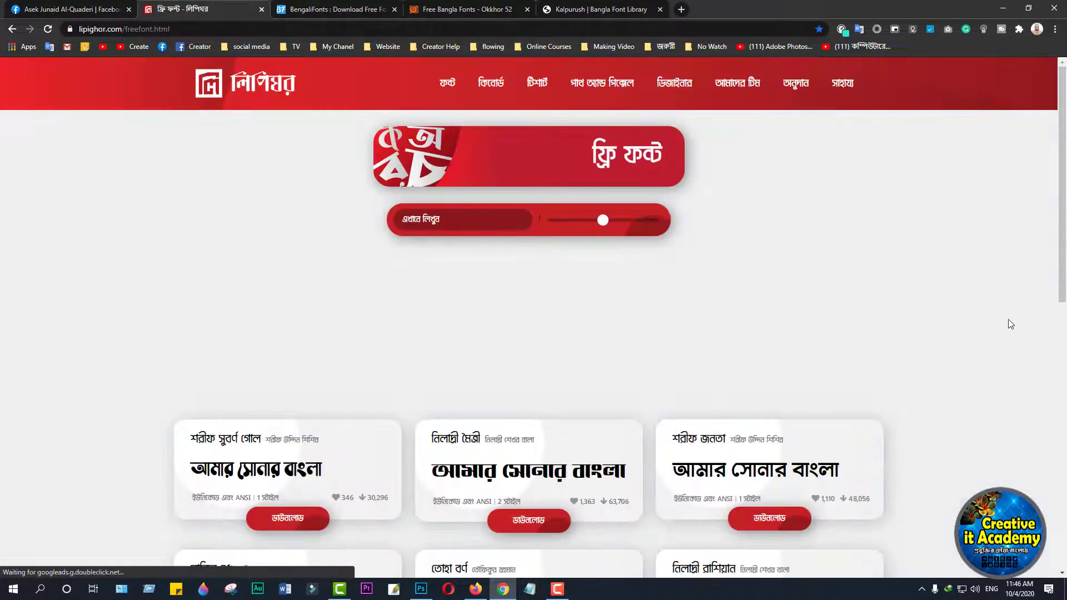
scroll(1017, 317, down, 4)
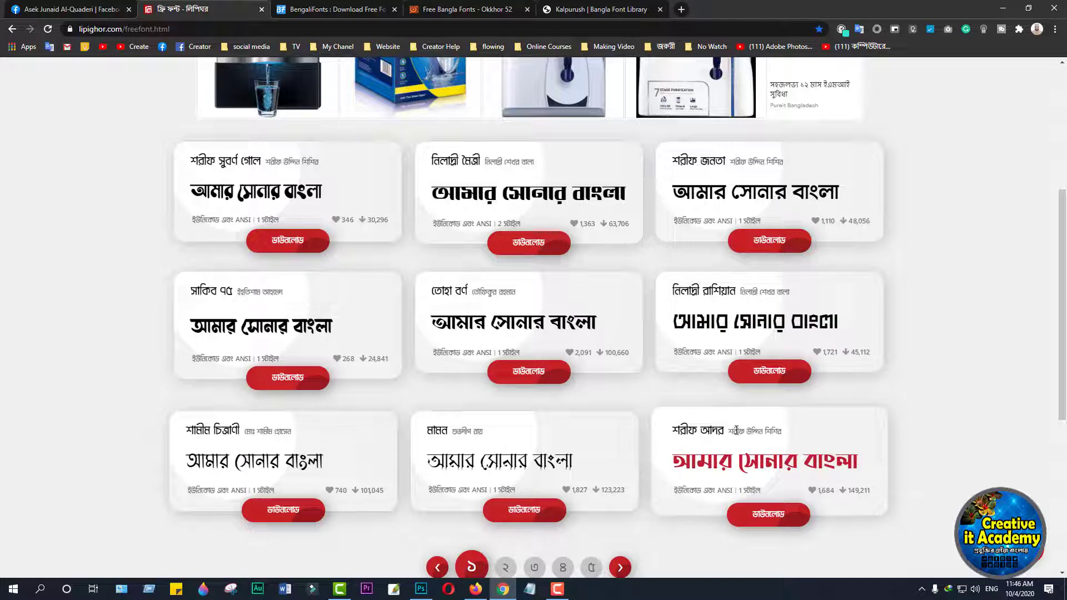
scroll(736, 430, down, 2)
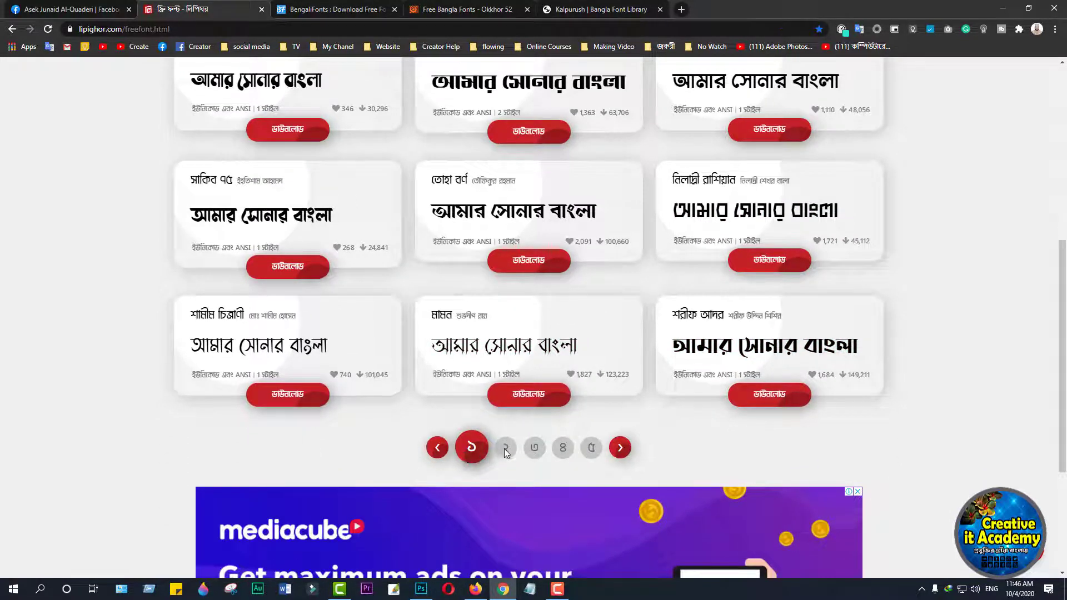
scroll(508, 451, up, 2)
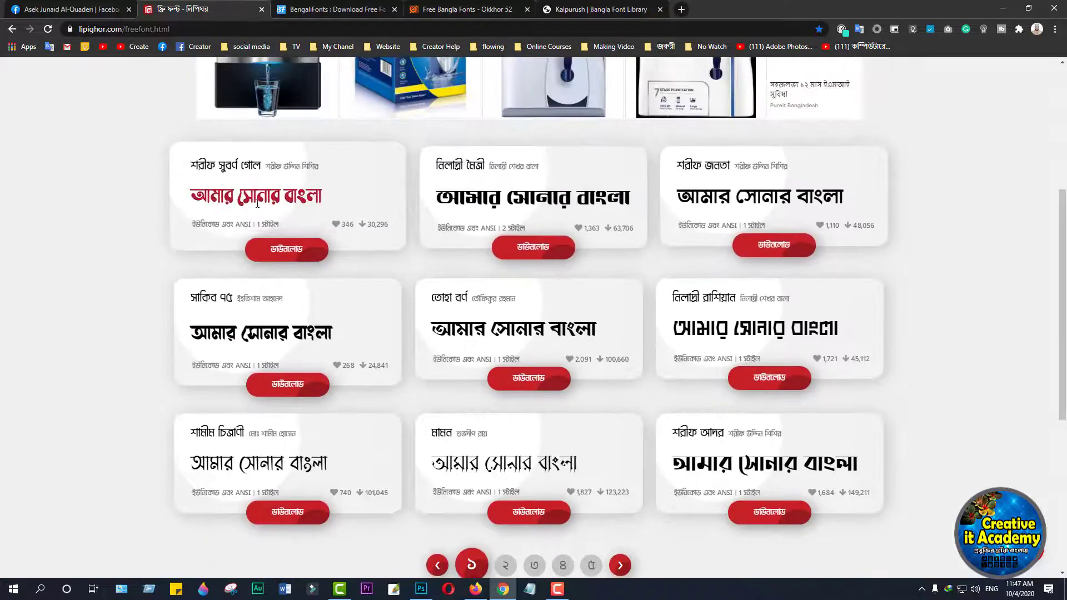